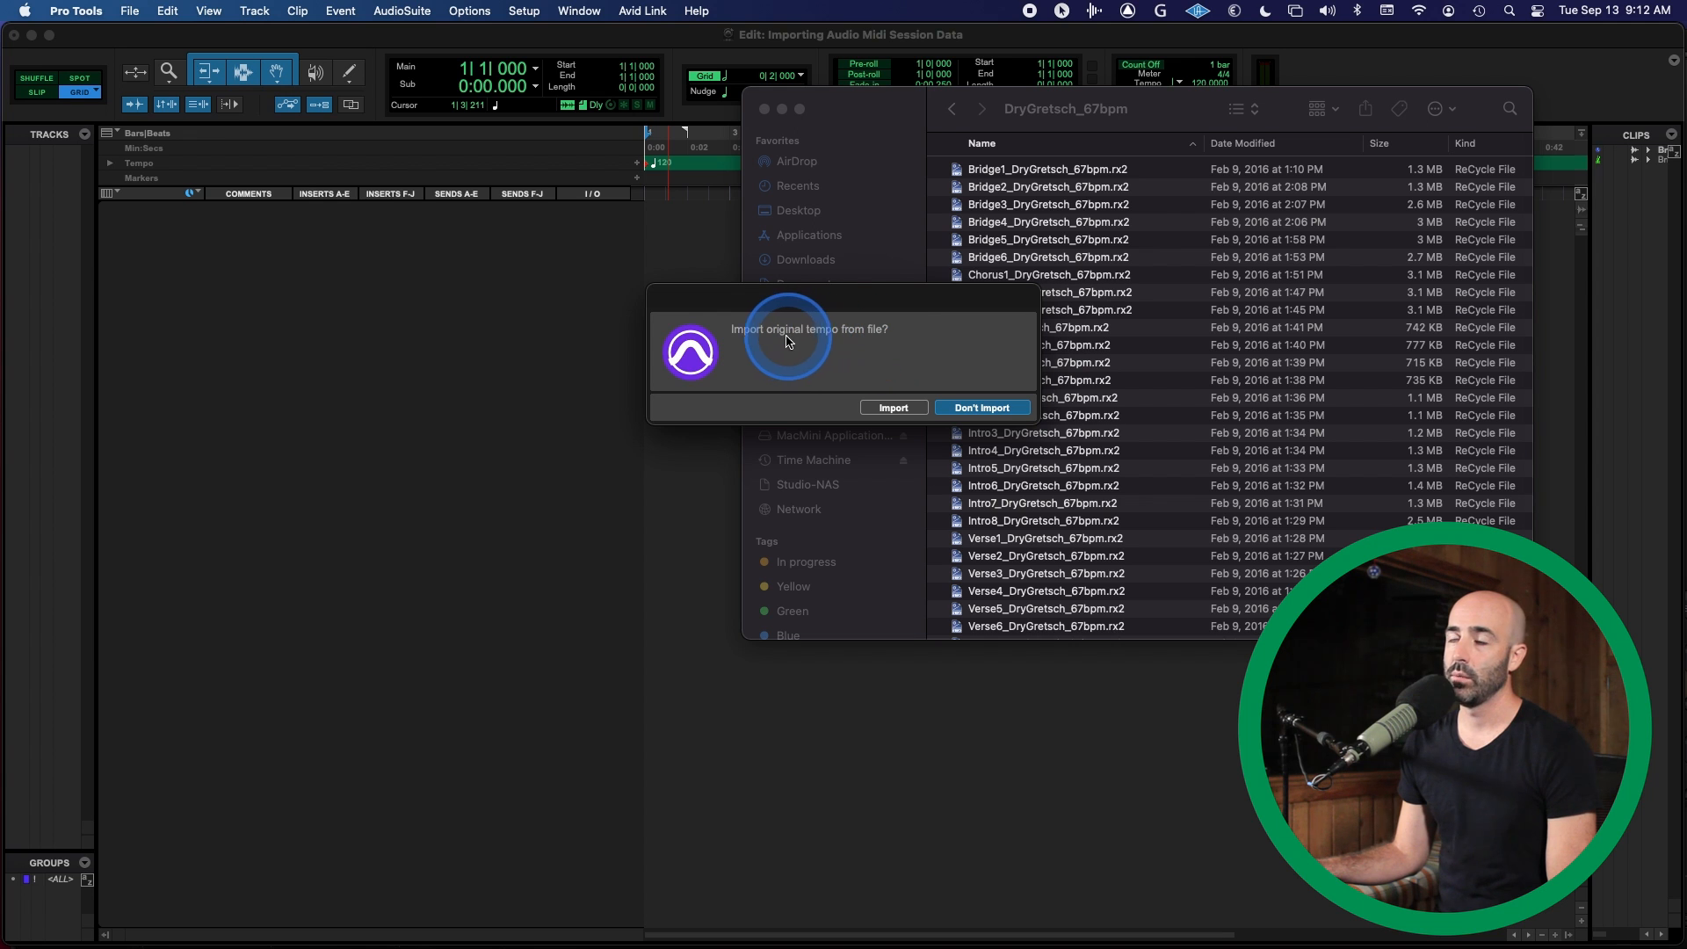
Import the original tempo from the dropped DryGretsch drum loop file into the session.
left_click(881, 407)
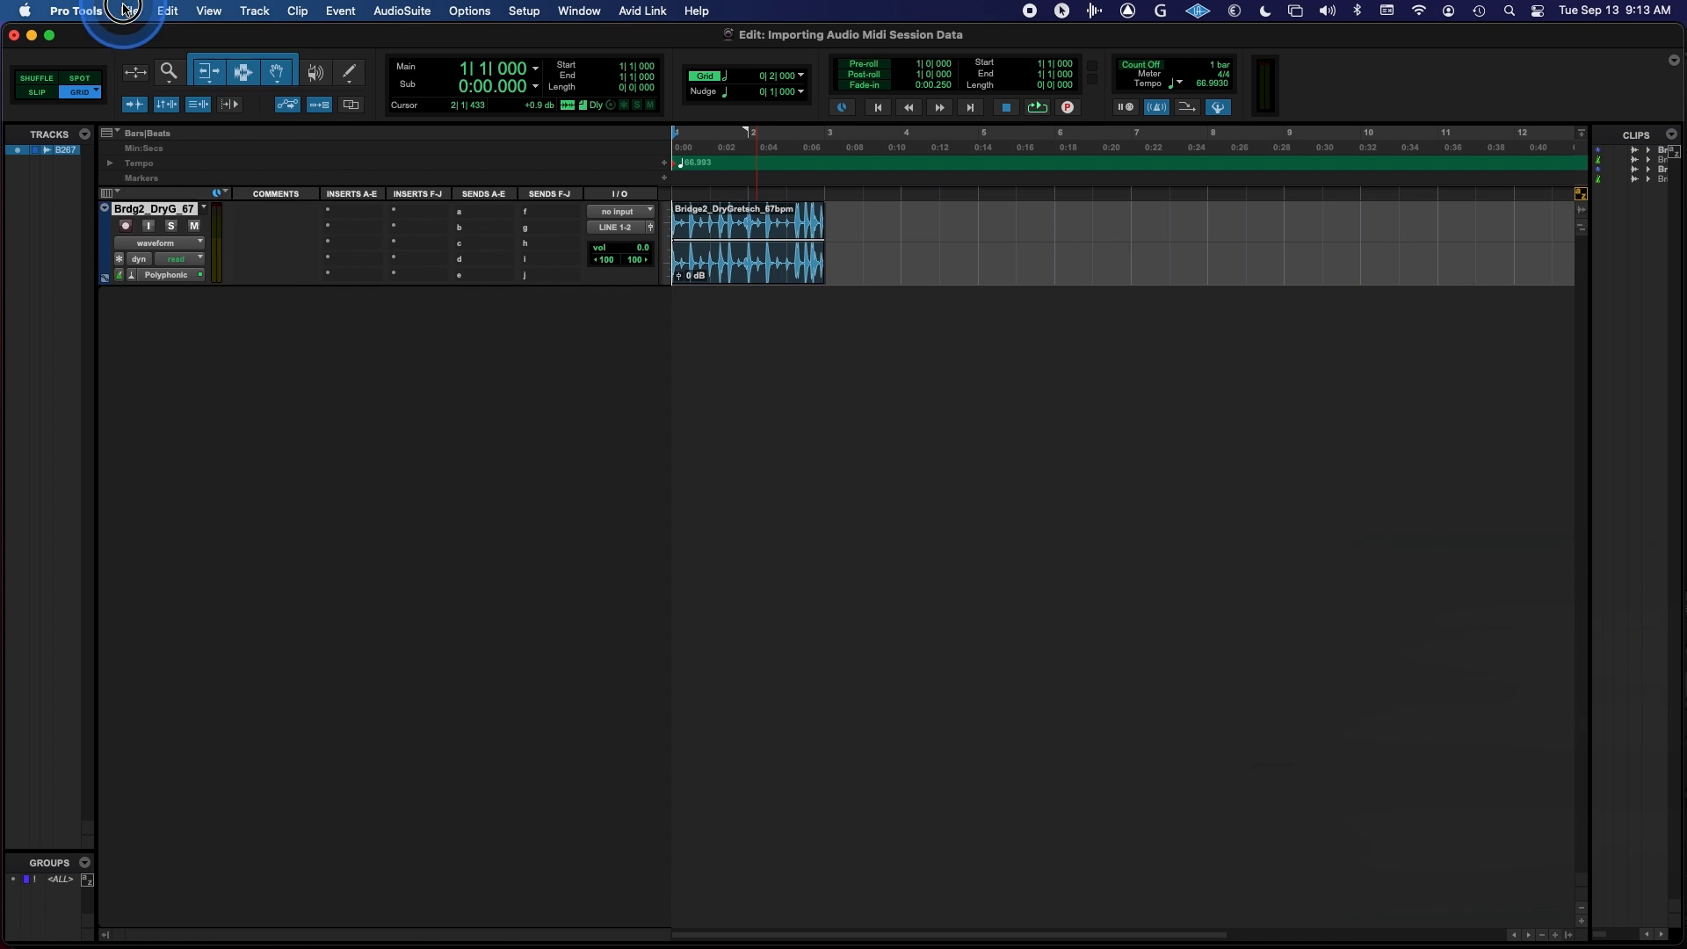
Choose KSHMR_Church_Clap_02.wav from the SPLICE folder for audio import and add it to the clips to import with conversion.
left_click(129, 11)
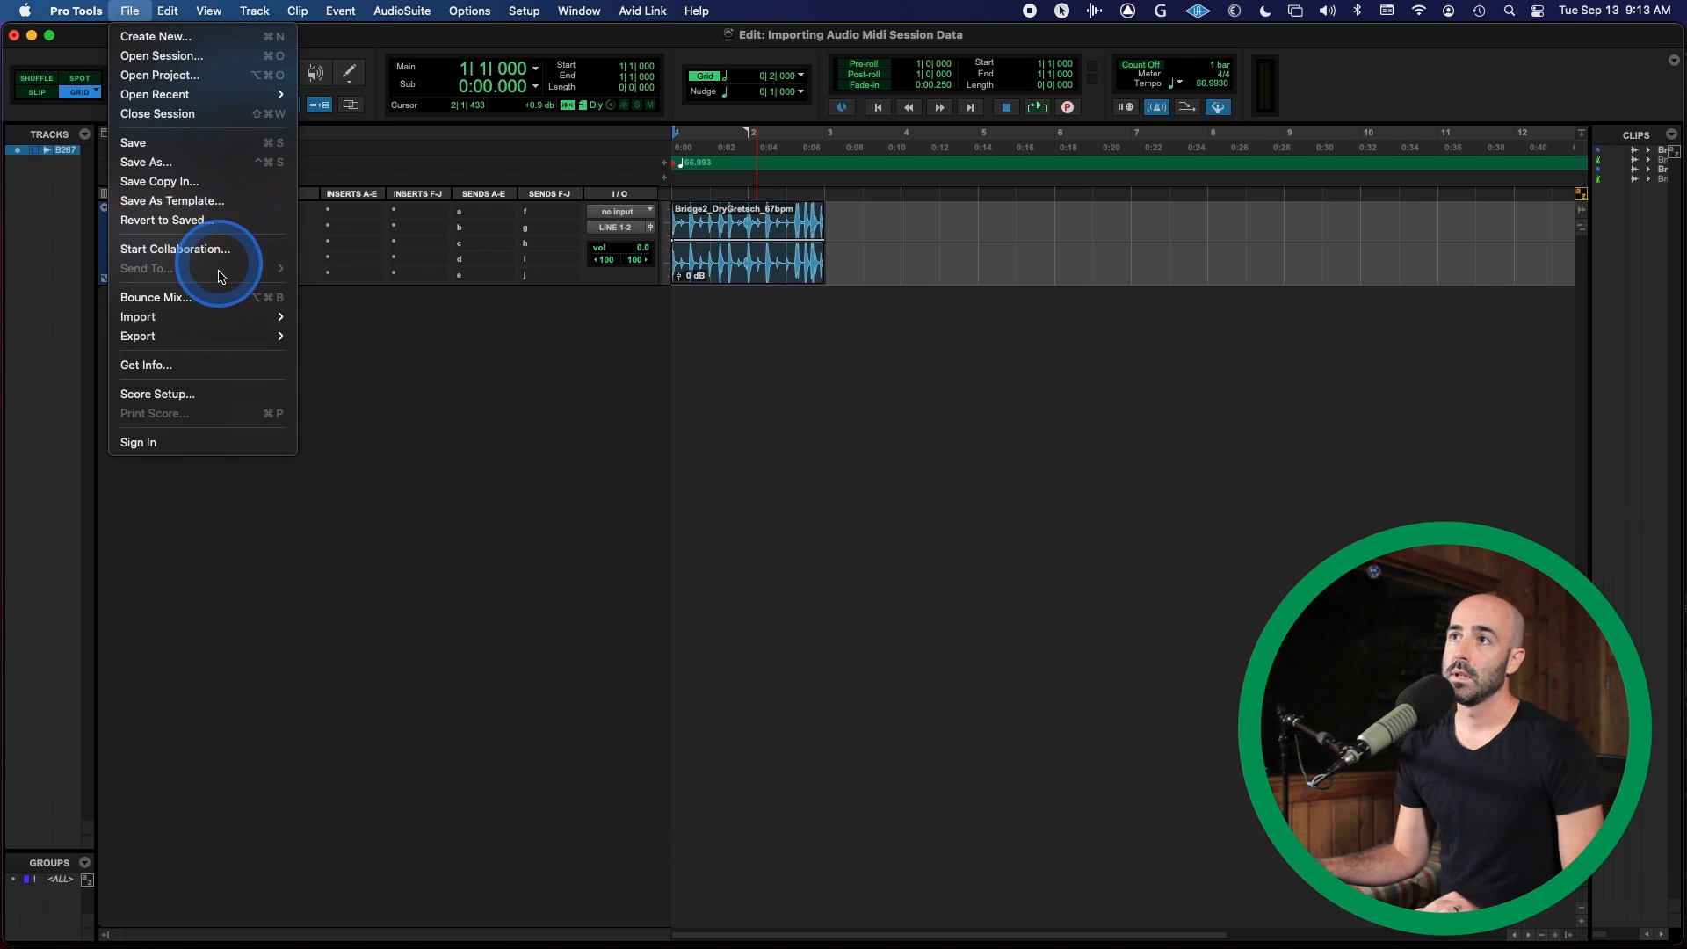
mouse_move(214, 317)
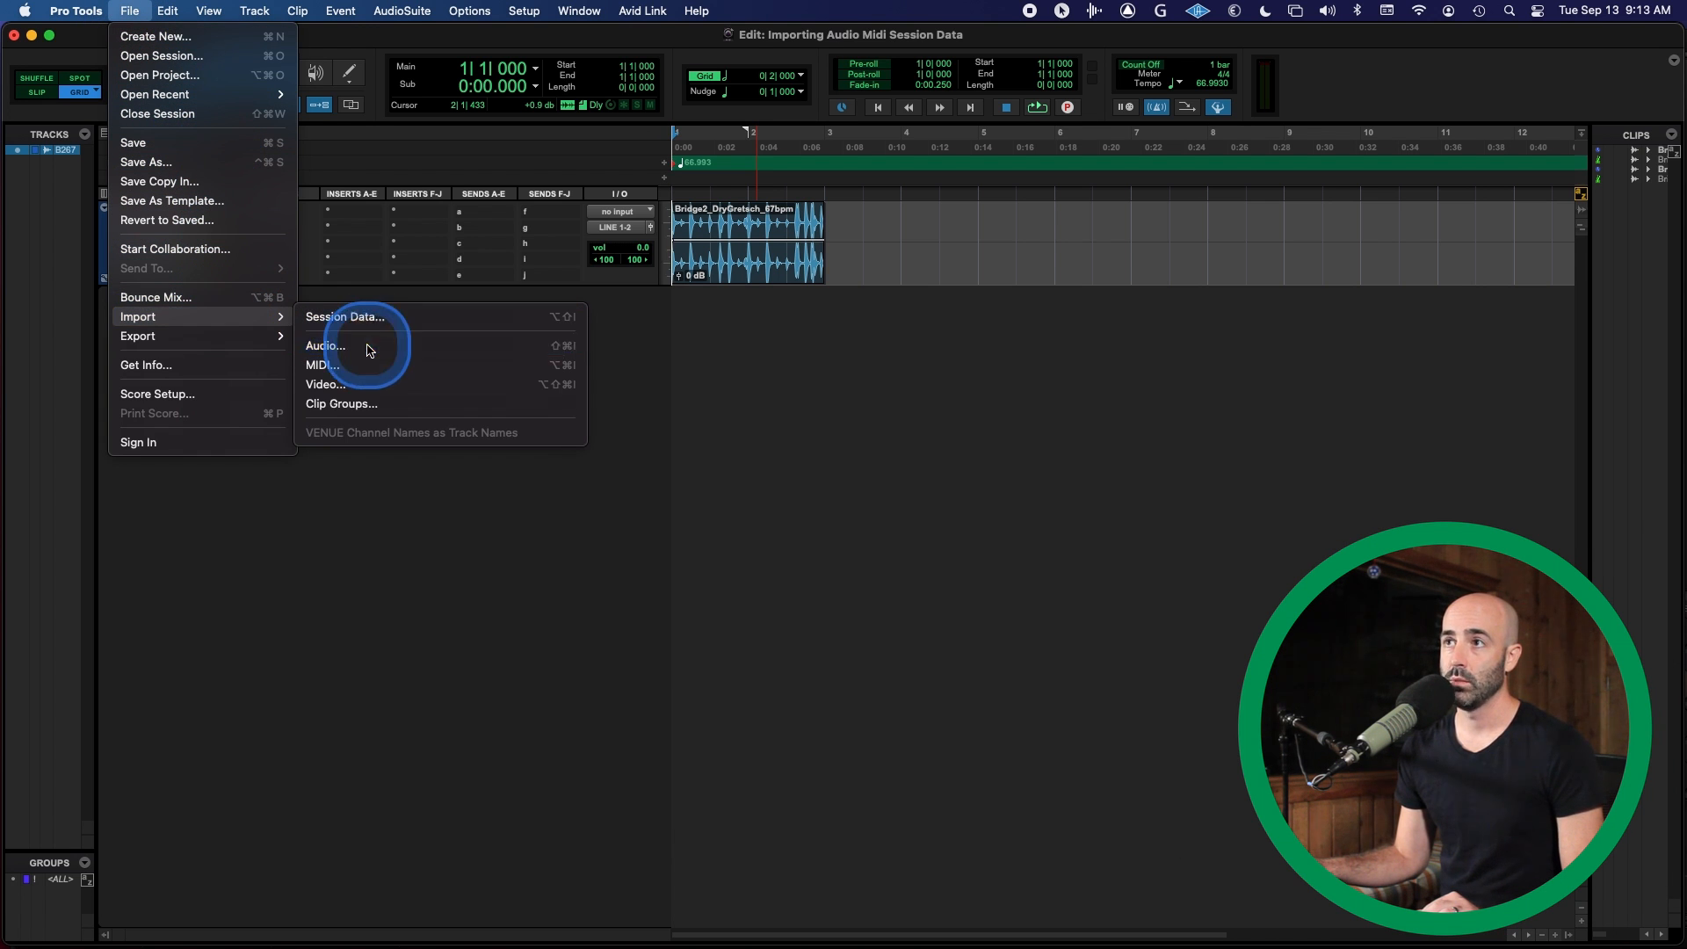
left_click(370, 351)
scroll(756, 360, "down", 3)
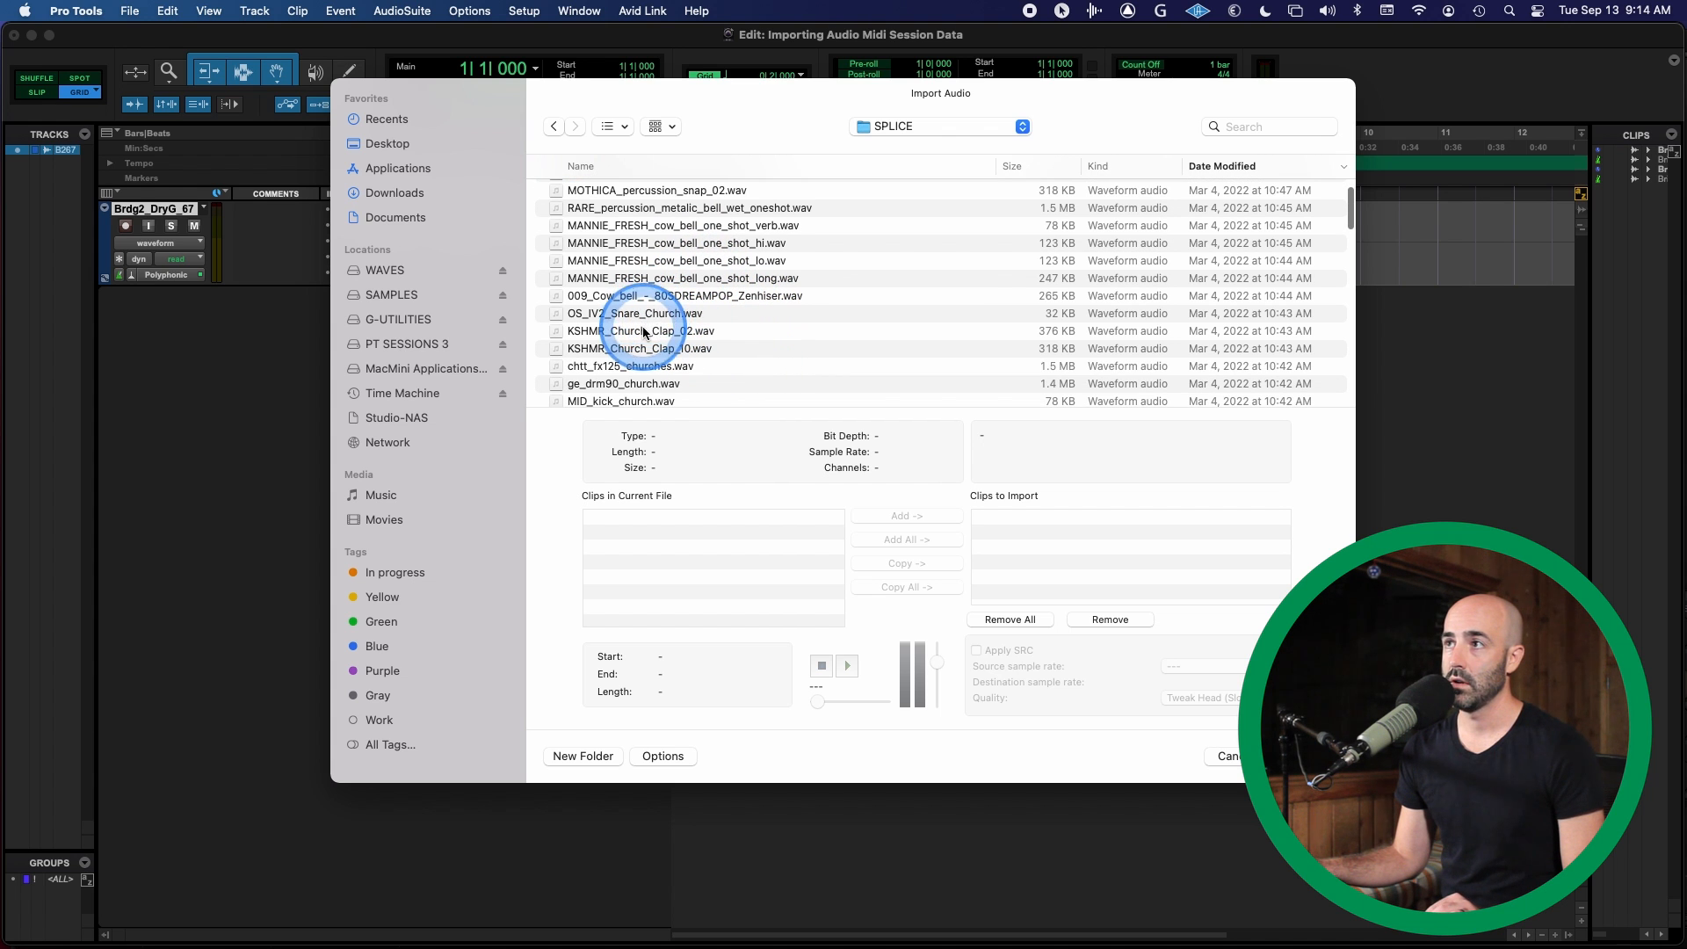
left_click(641, 332)
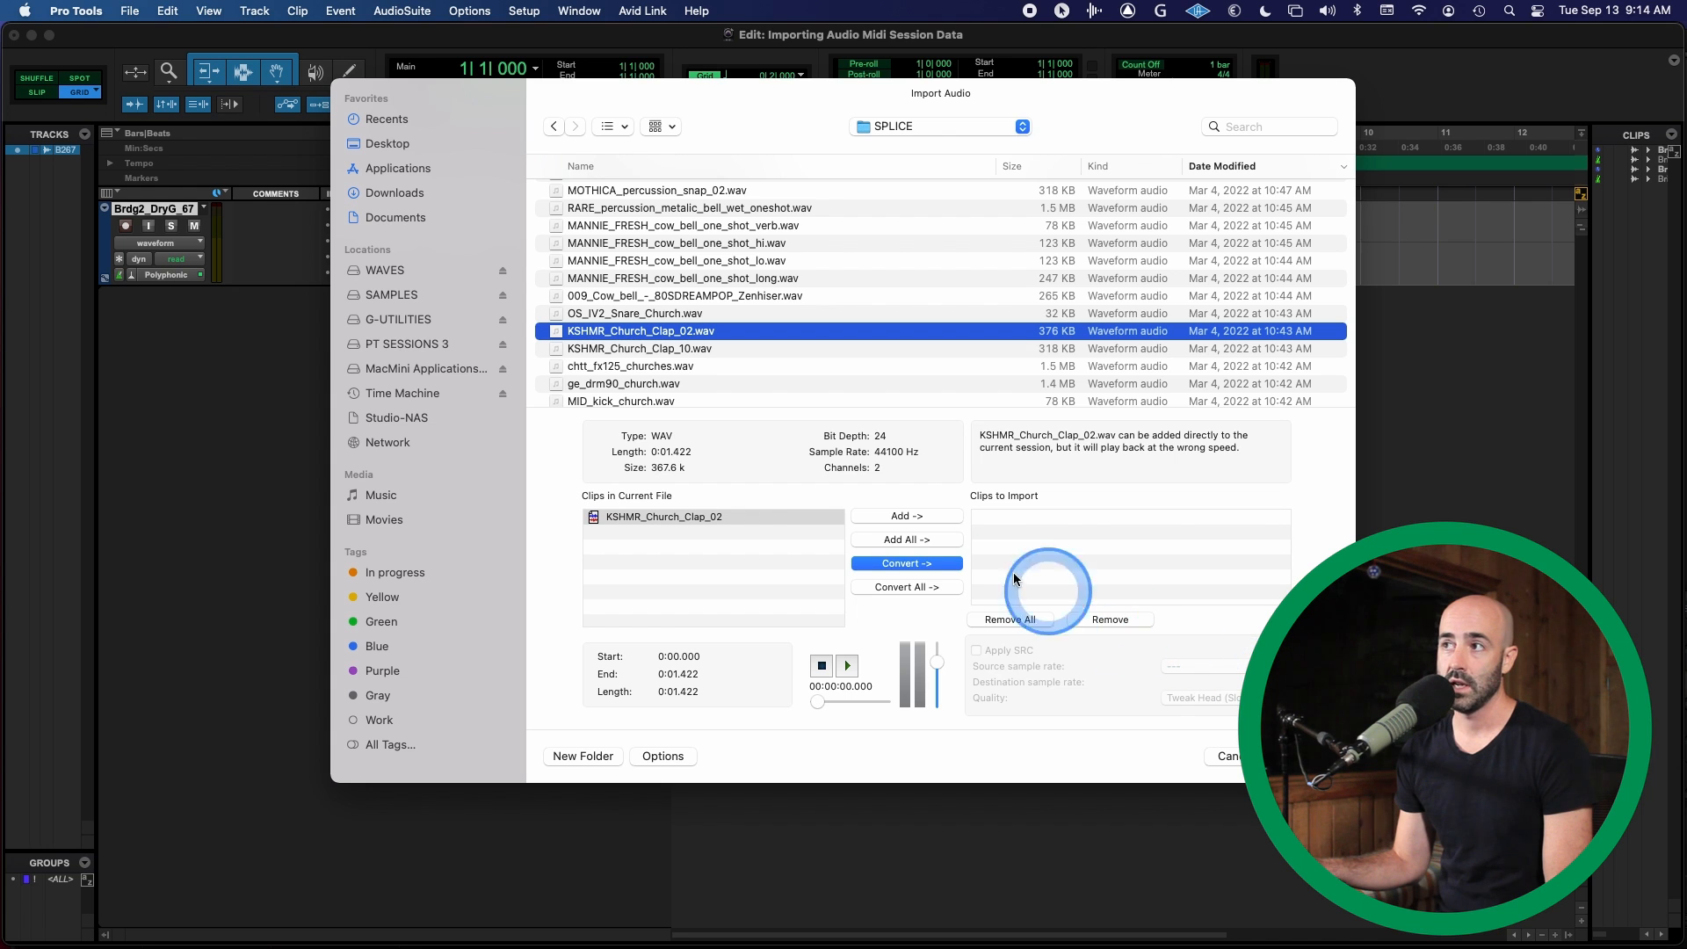
left_click(932, 565)
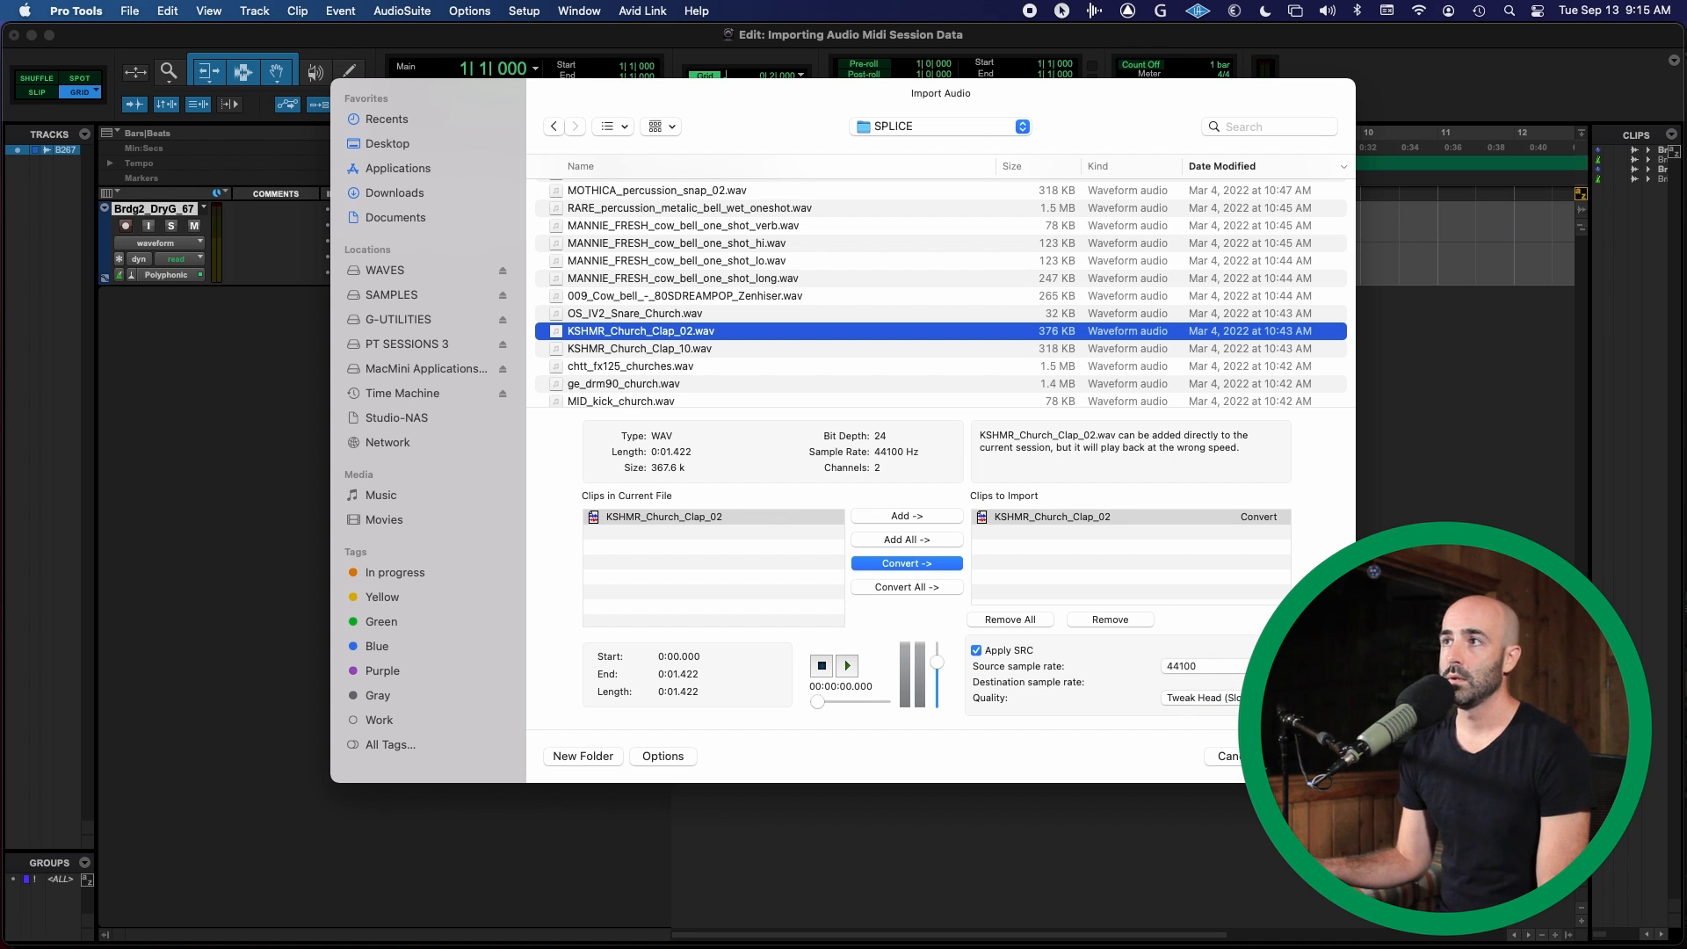
Complete the audio import, storing the converted file in the Audio Files folder and placing it on a new track at the session start.
left_click(1306, 757)
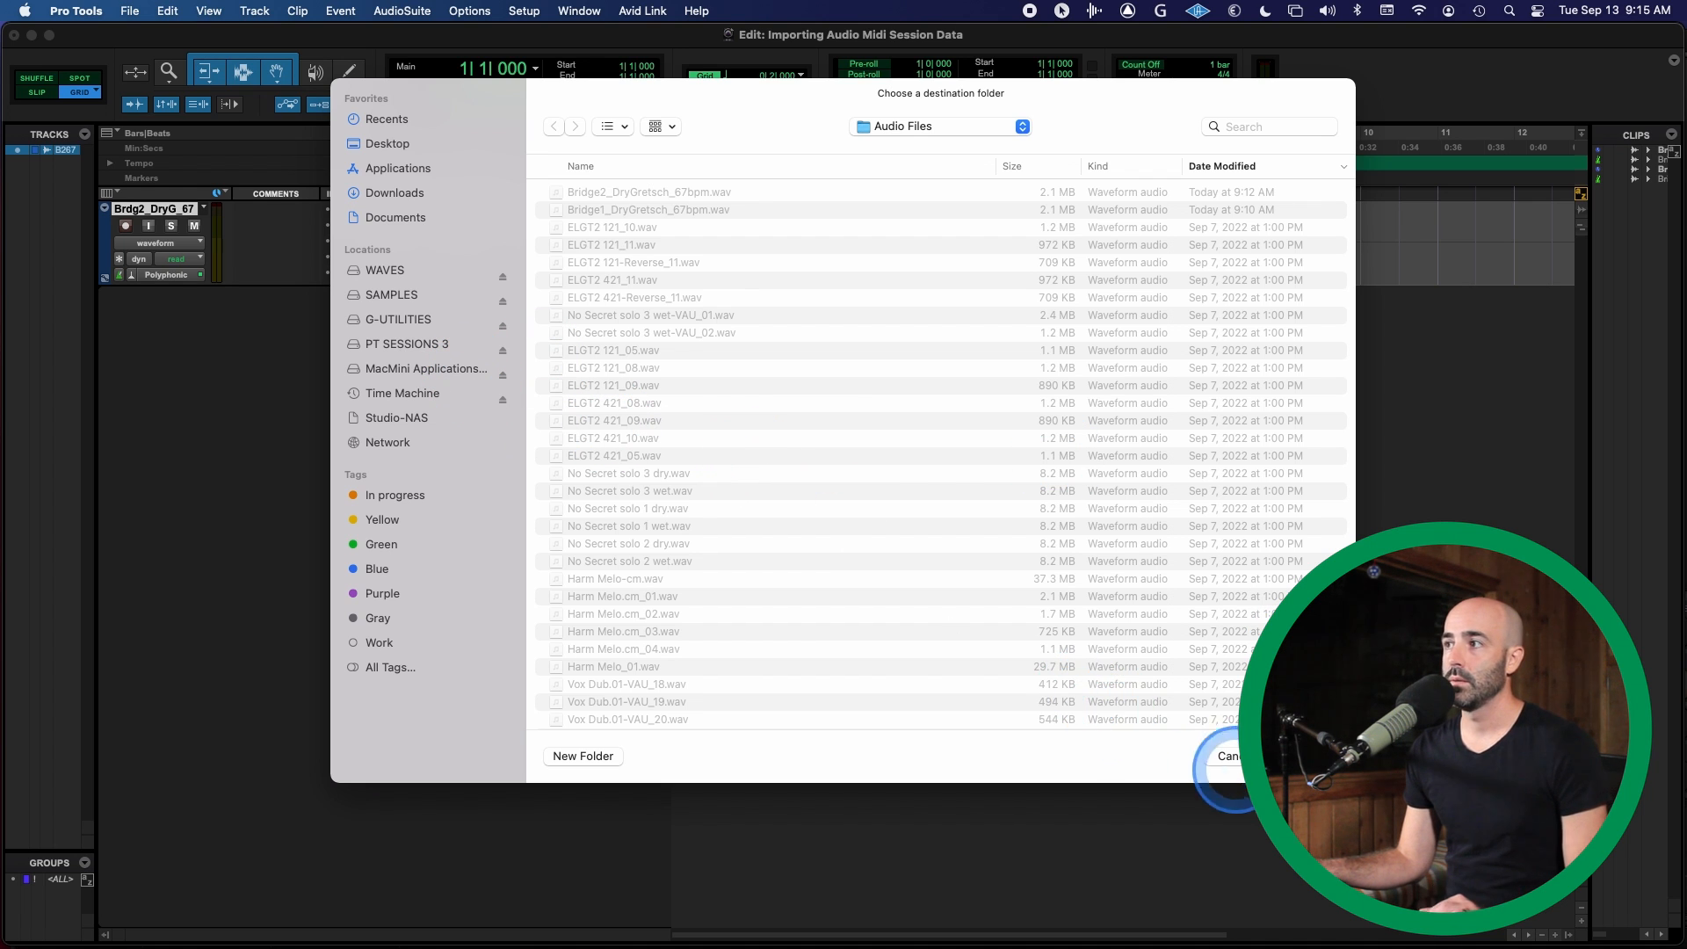
left_click(1306, 757)
left_click(773, 340)
left_click(889, 421)
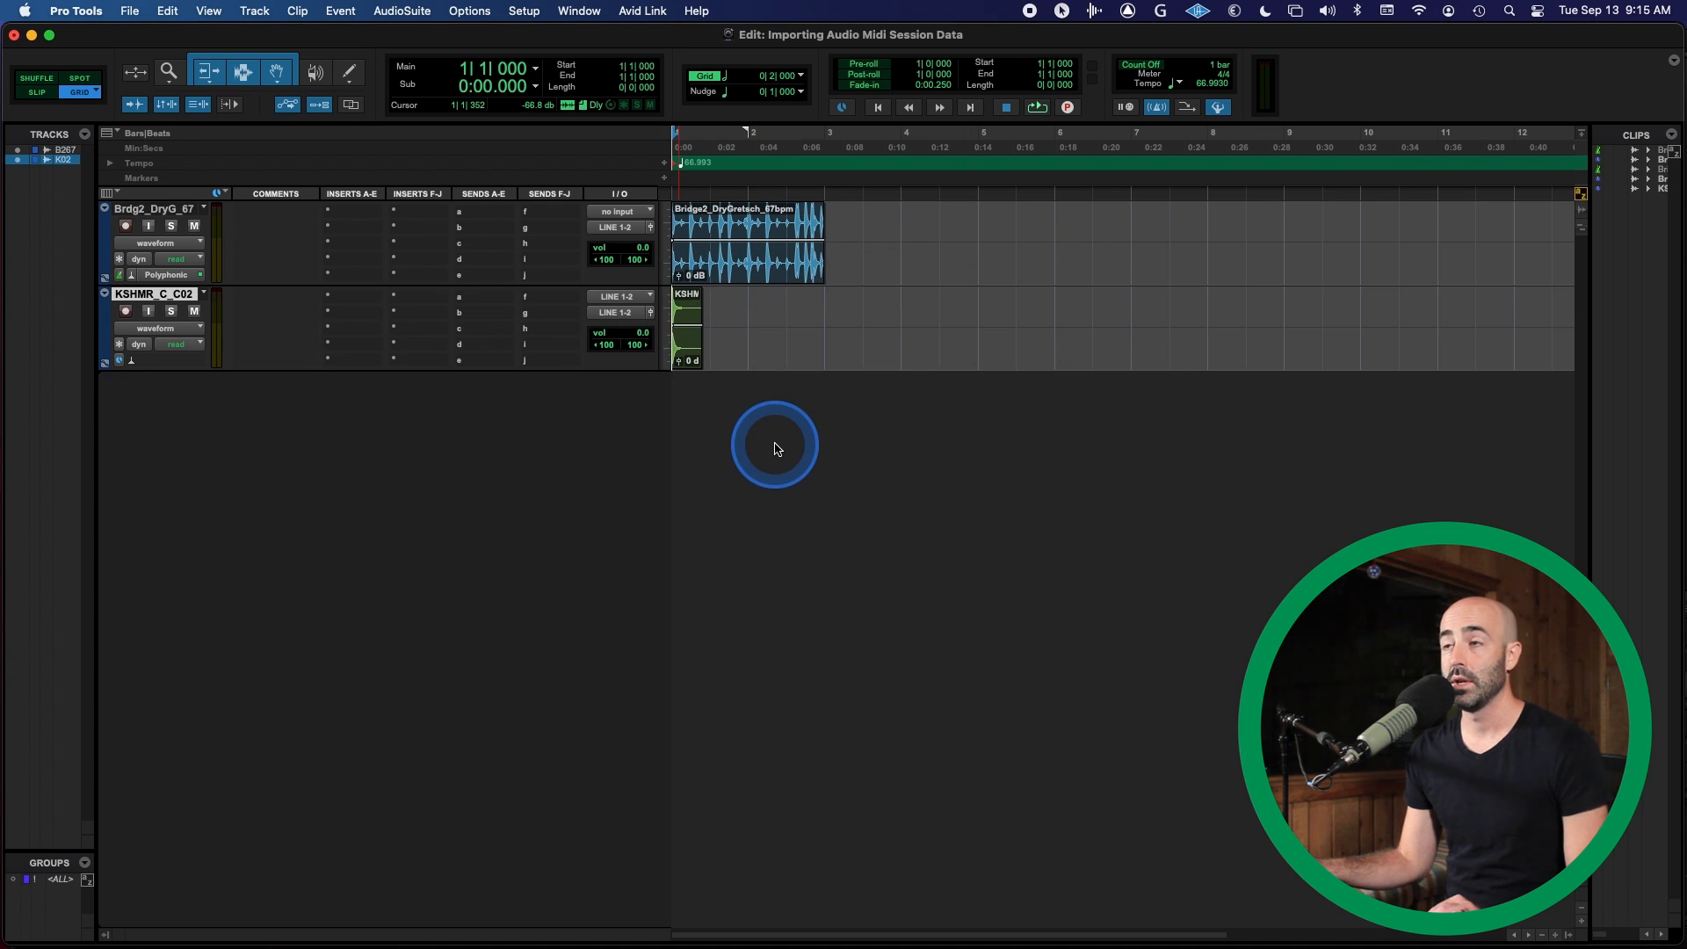
Play the drum loop together with the imported clap from the session start.
key("t")
key("t")
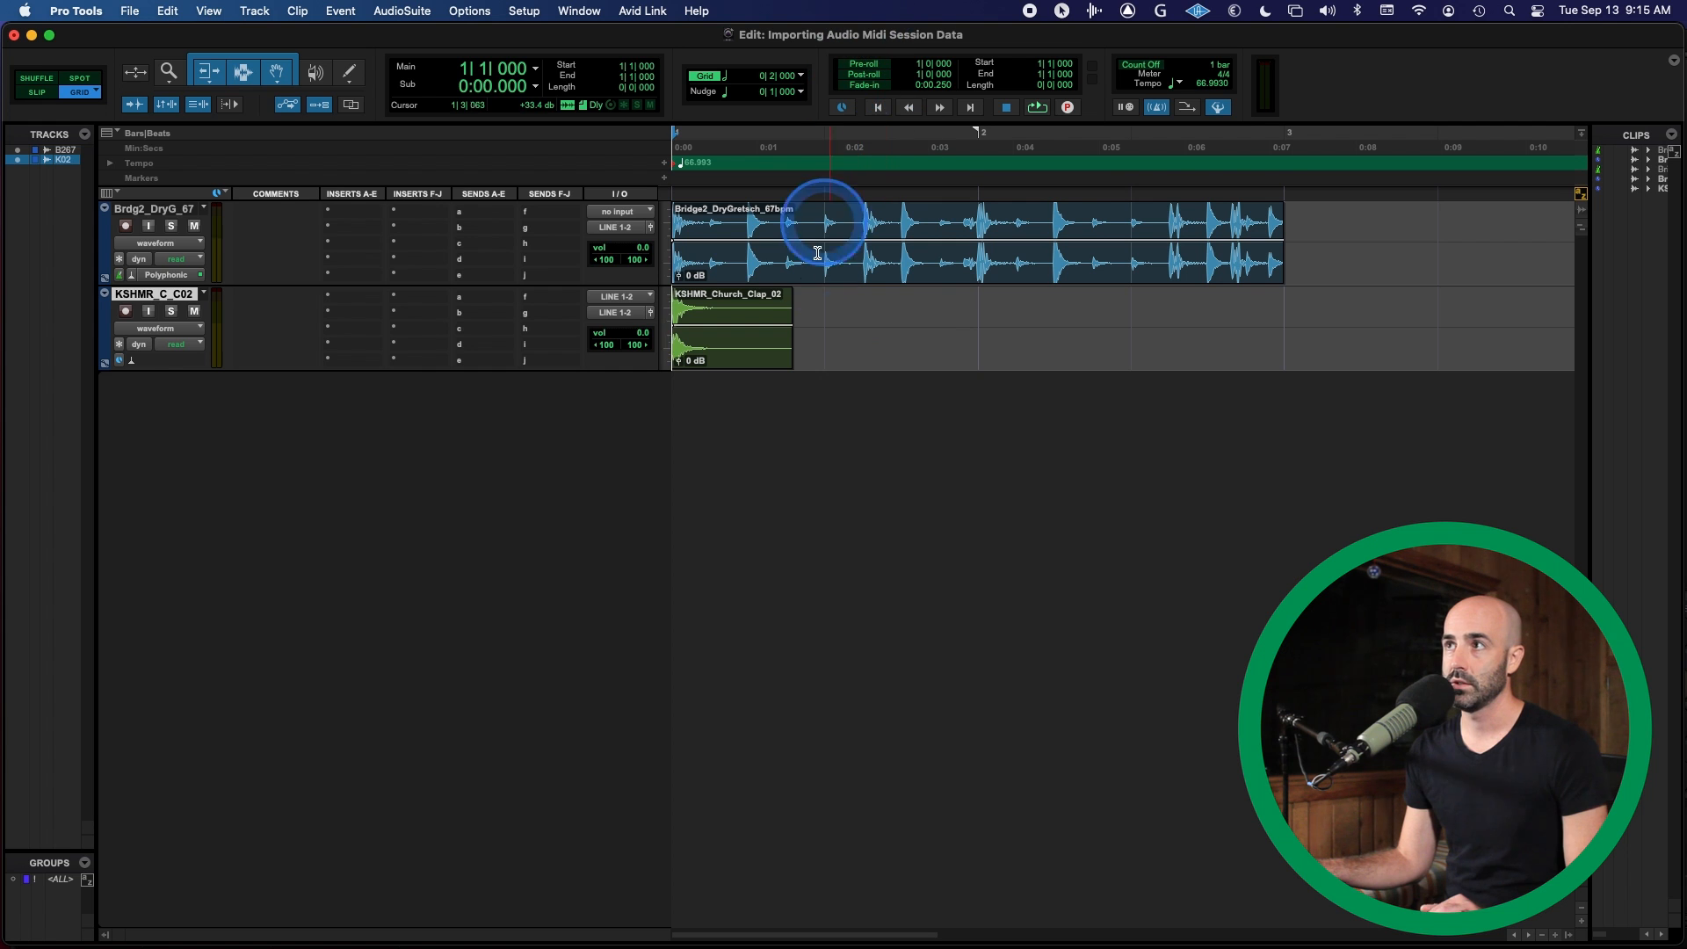
key("space")
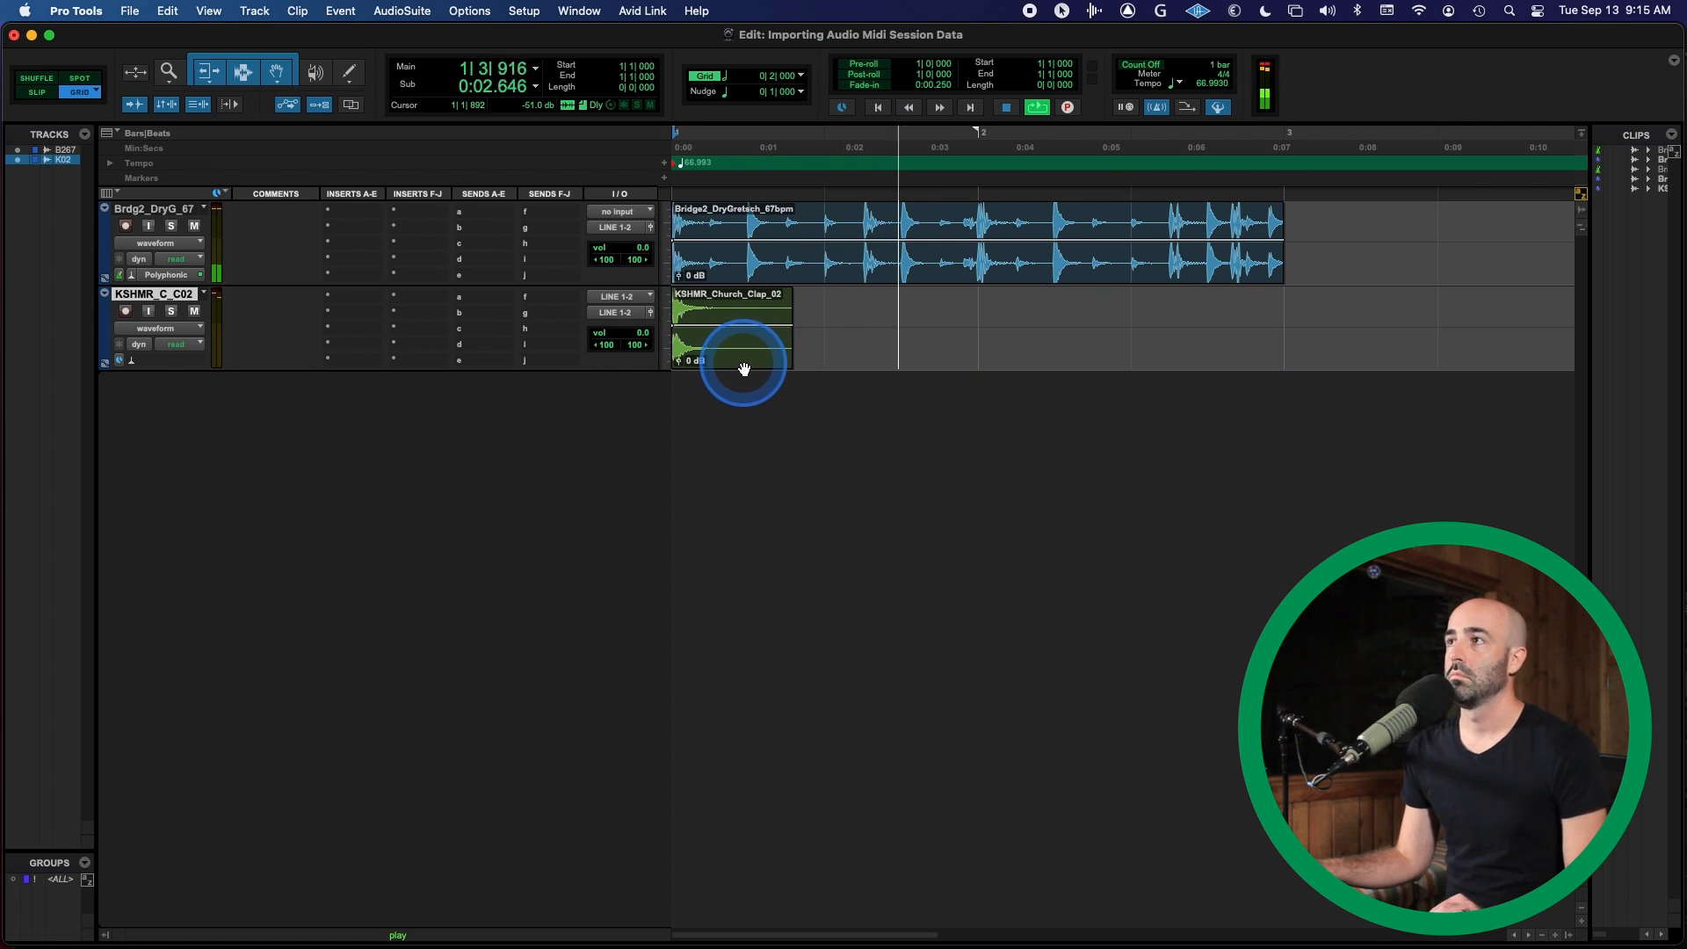
Place a copy of the KSHMR_Church_Clap_02 clip at bar 2 and play the session from the start.
left_click_drag(744, 368, 991, 352)
key("Return")
key("space")
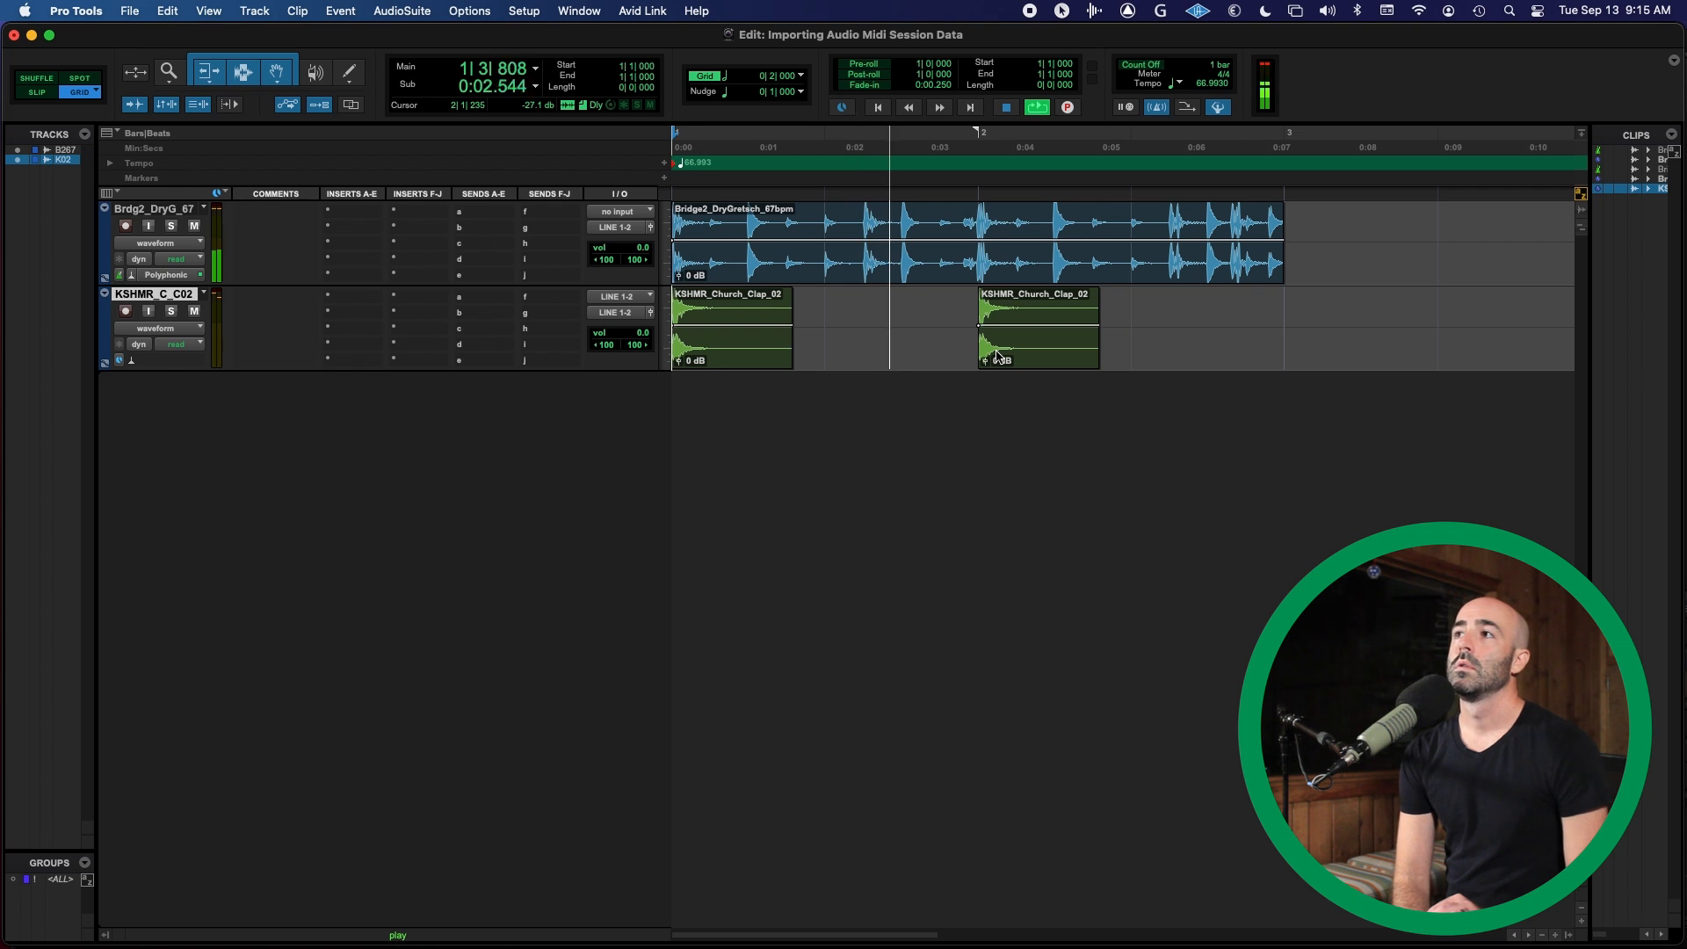
key("space")
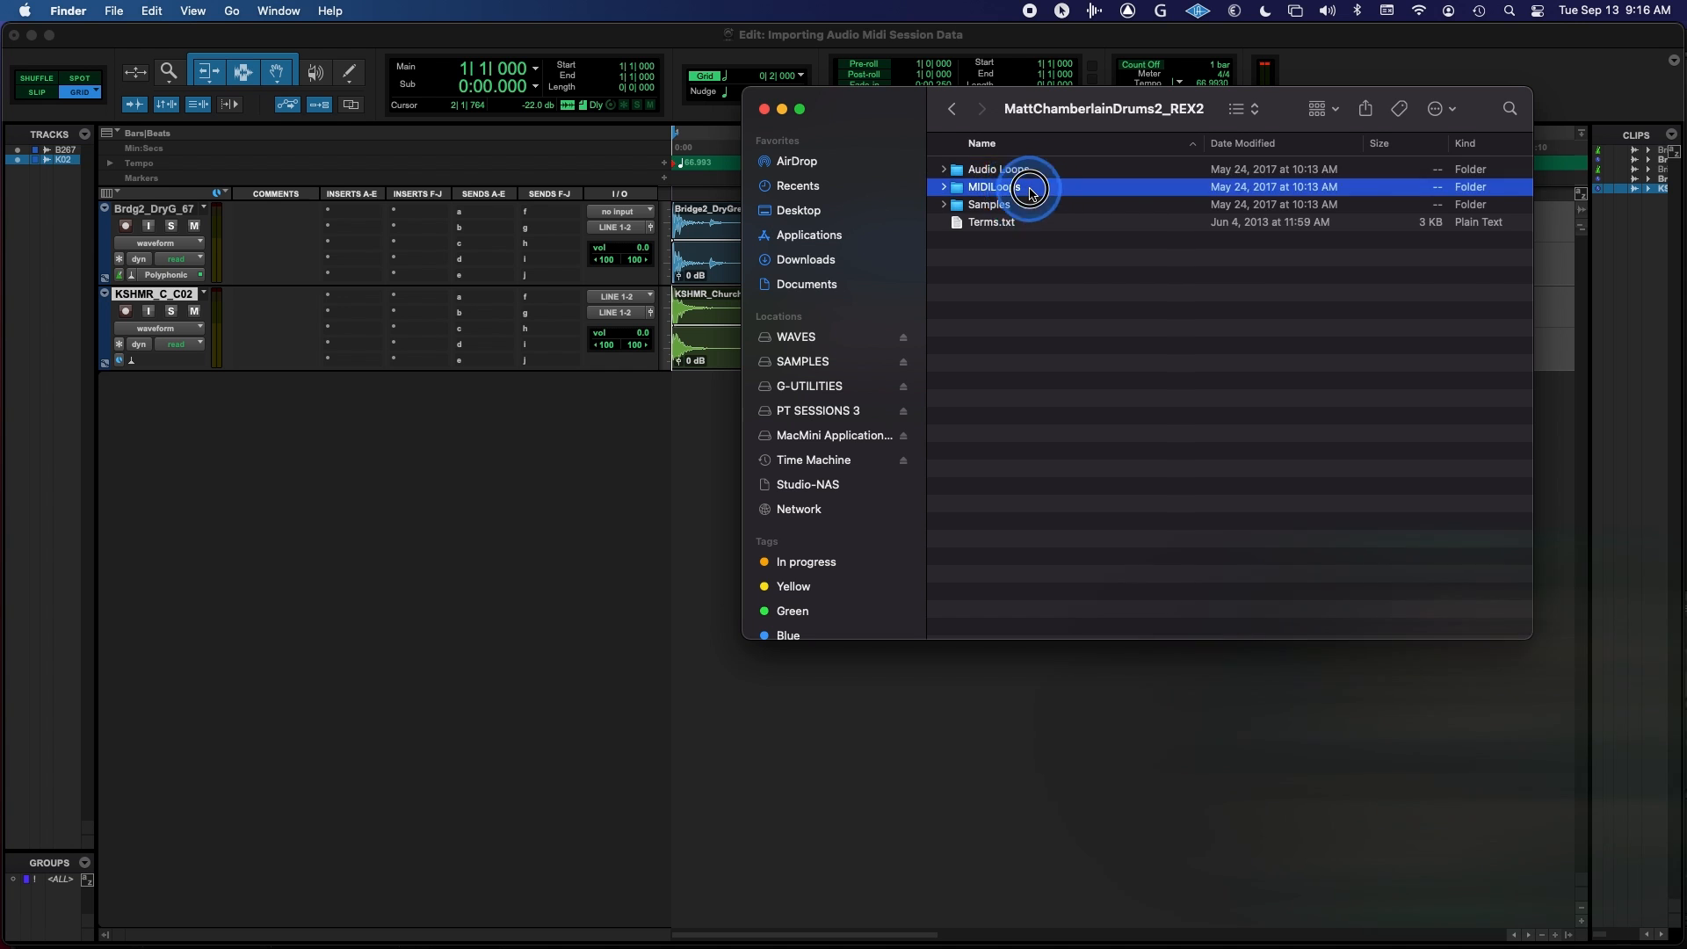
Import Chorus2_DryGretsch_67bpm.mid from the MIDILoops folder to a new instrument track at session start, including its tempo map and key signature.
double_click(1030, 188)
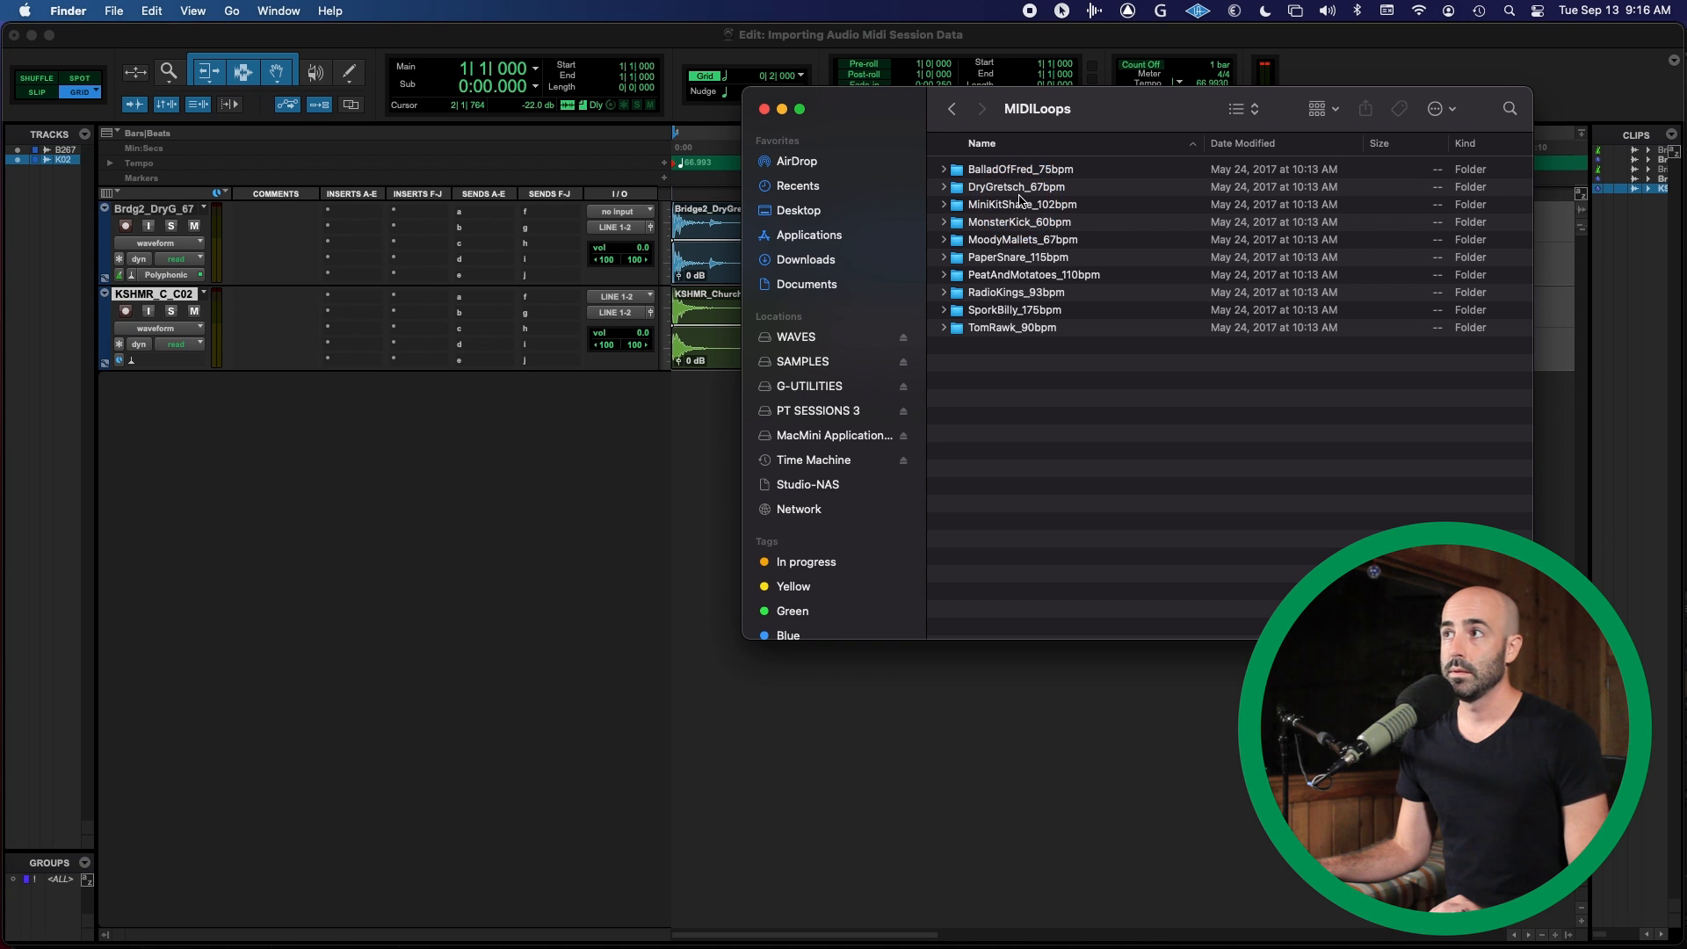
double_click(1019, 187)
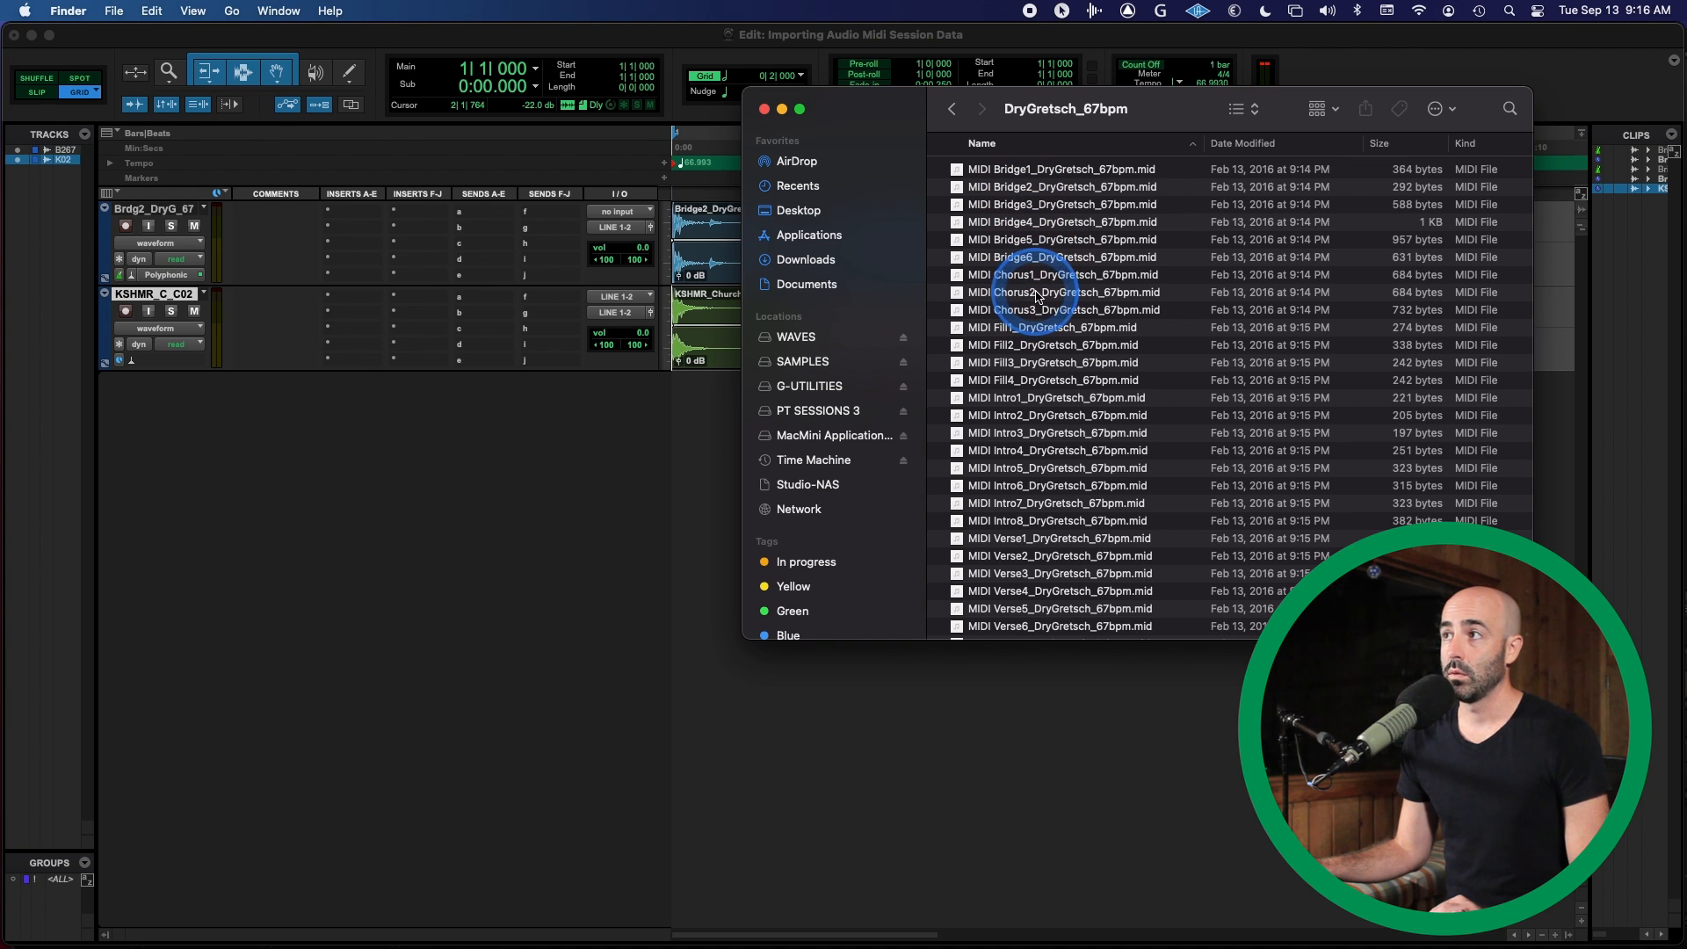
left_click(1037, 293)
left_click_drag(1025, 304, 30, 256)
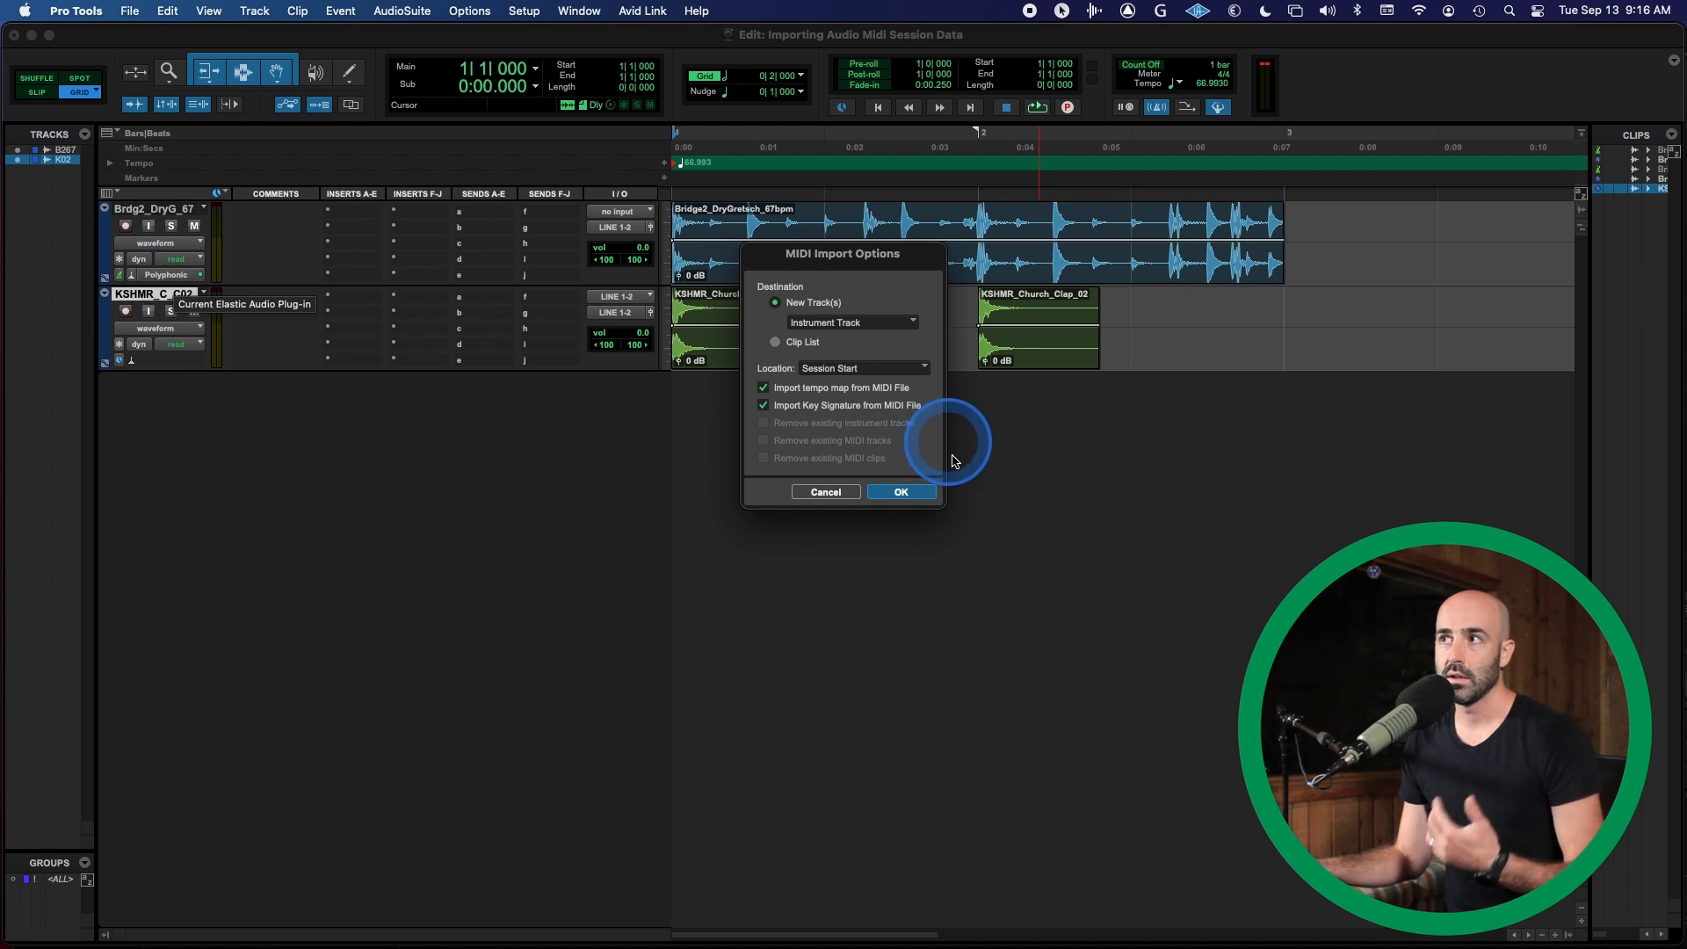
left_click(902, 492)
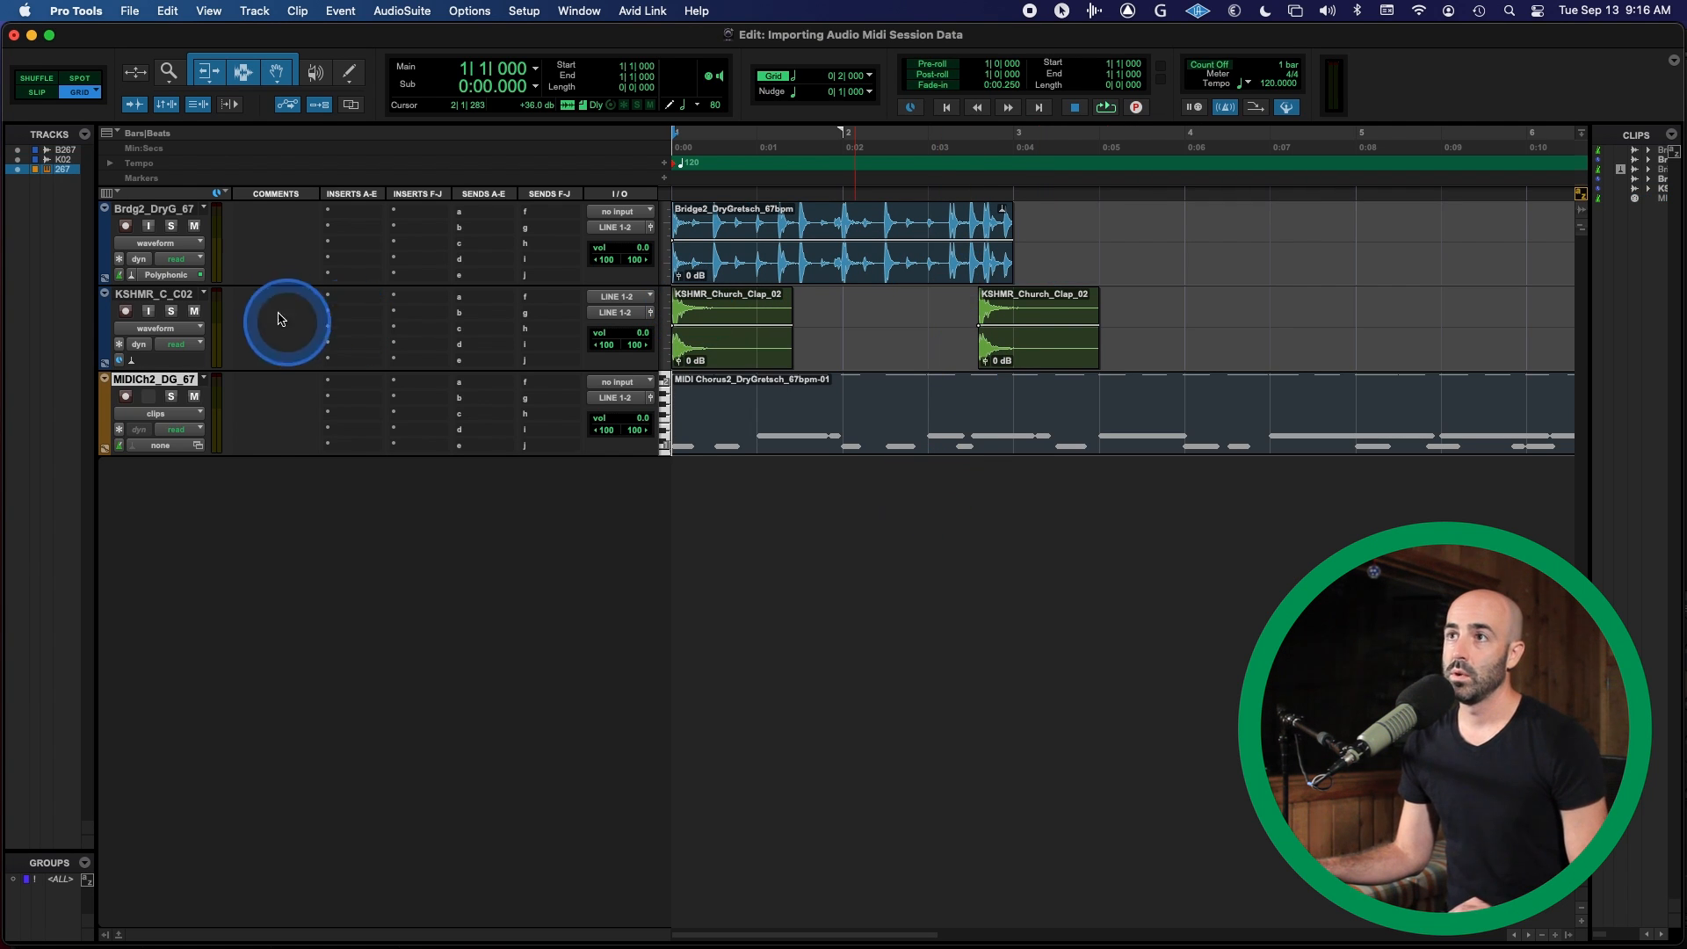
Mute the drum loop track and the church clap track.
left_click(195, 227)
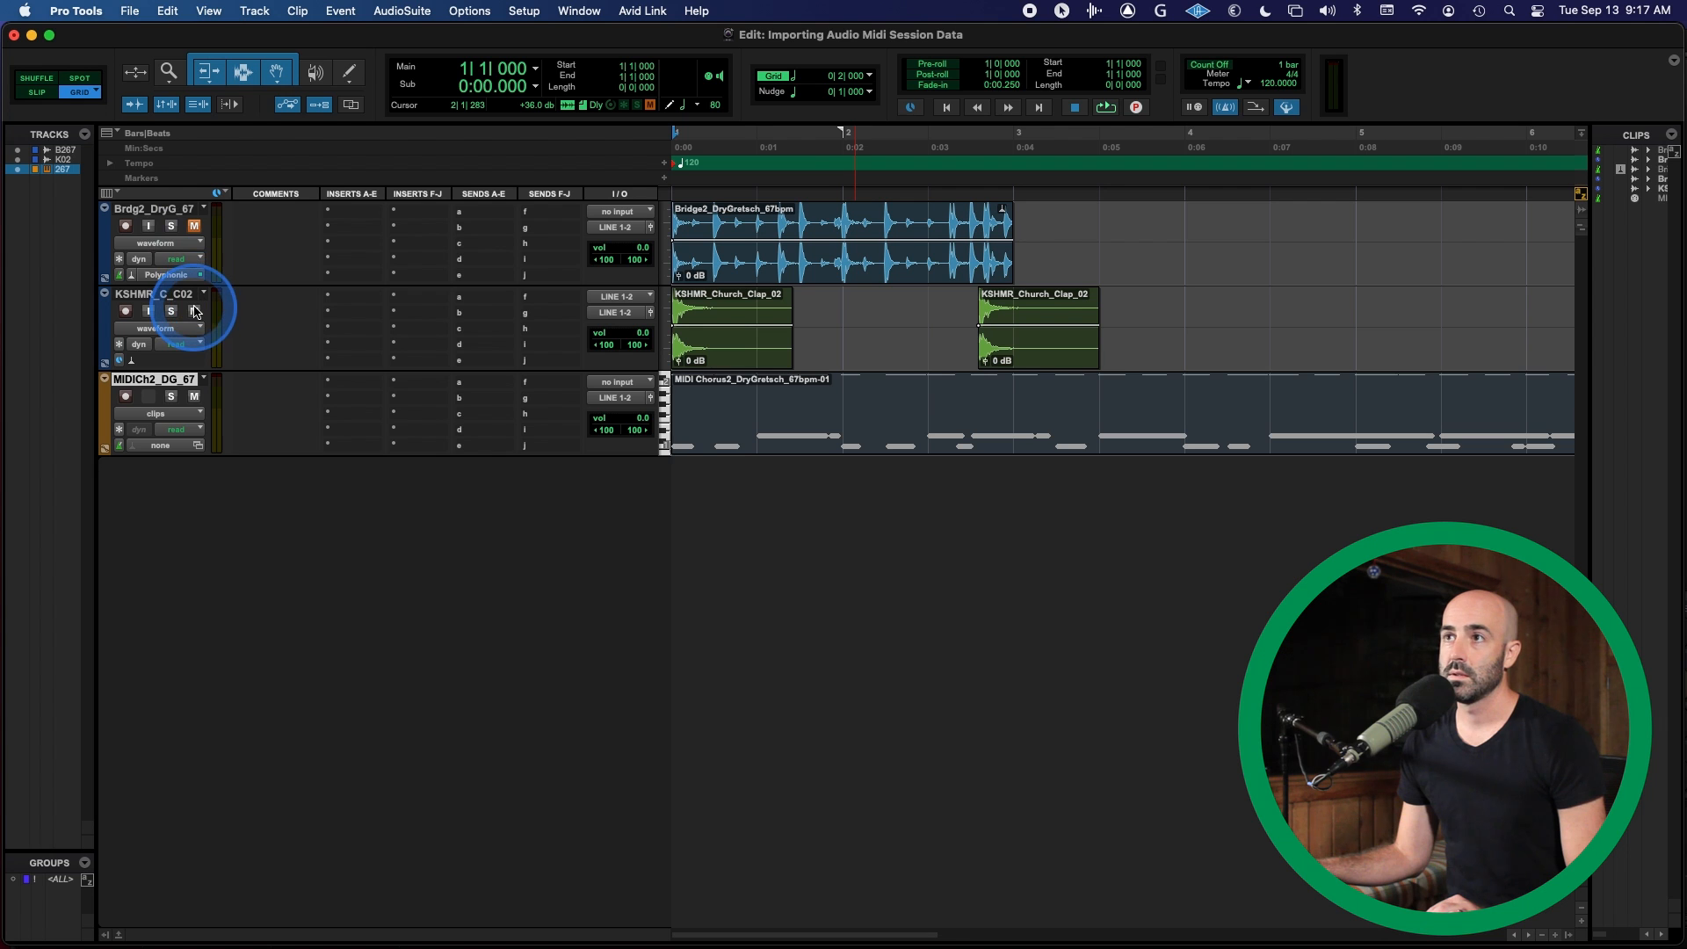
key("r")
key("r")
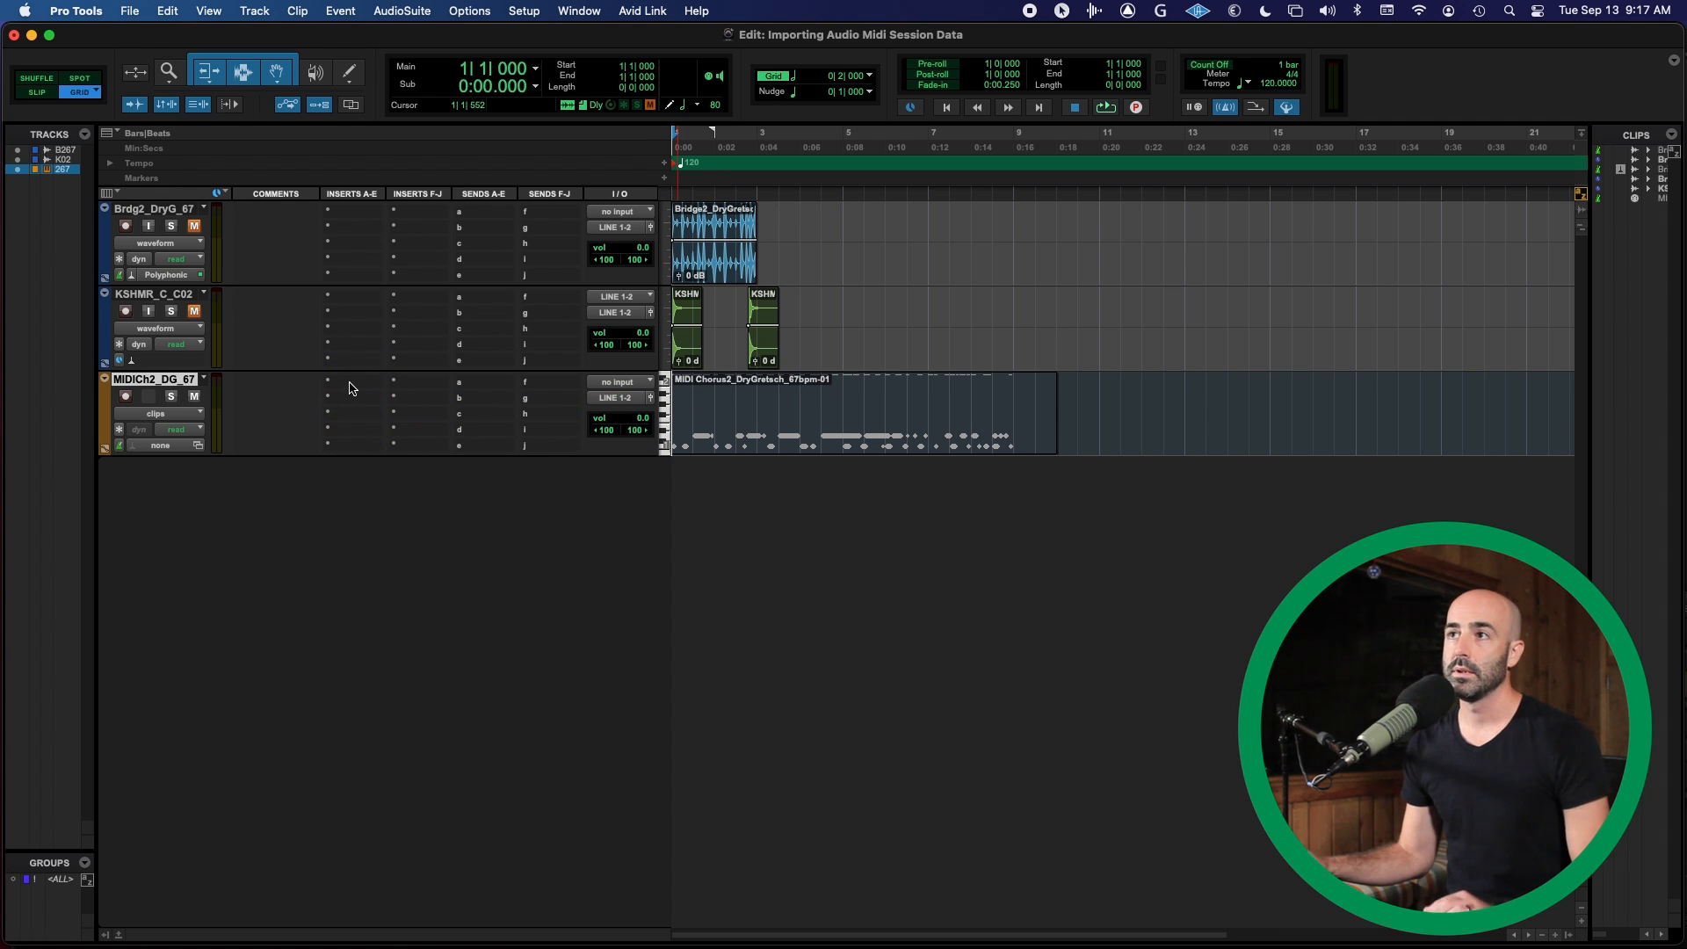
Insert the stereo Kontakt instrument on the MIDI chorus track and load Drum Lab.nki from the Drum Lab library.
left_click(349, 388)
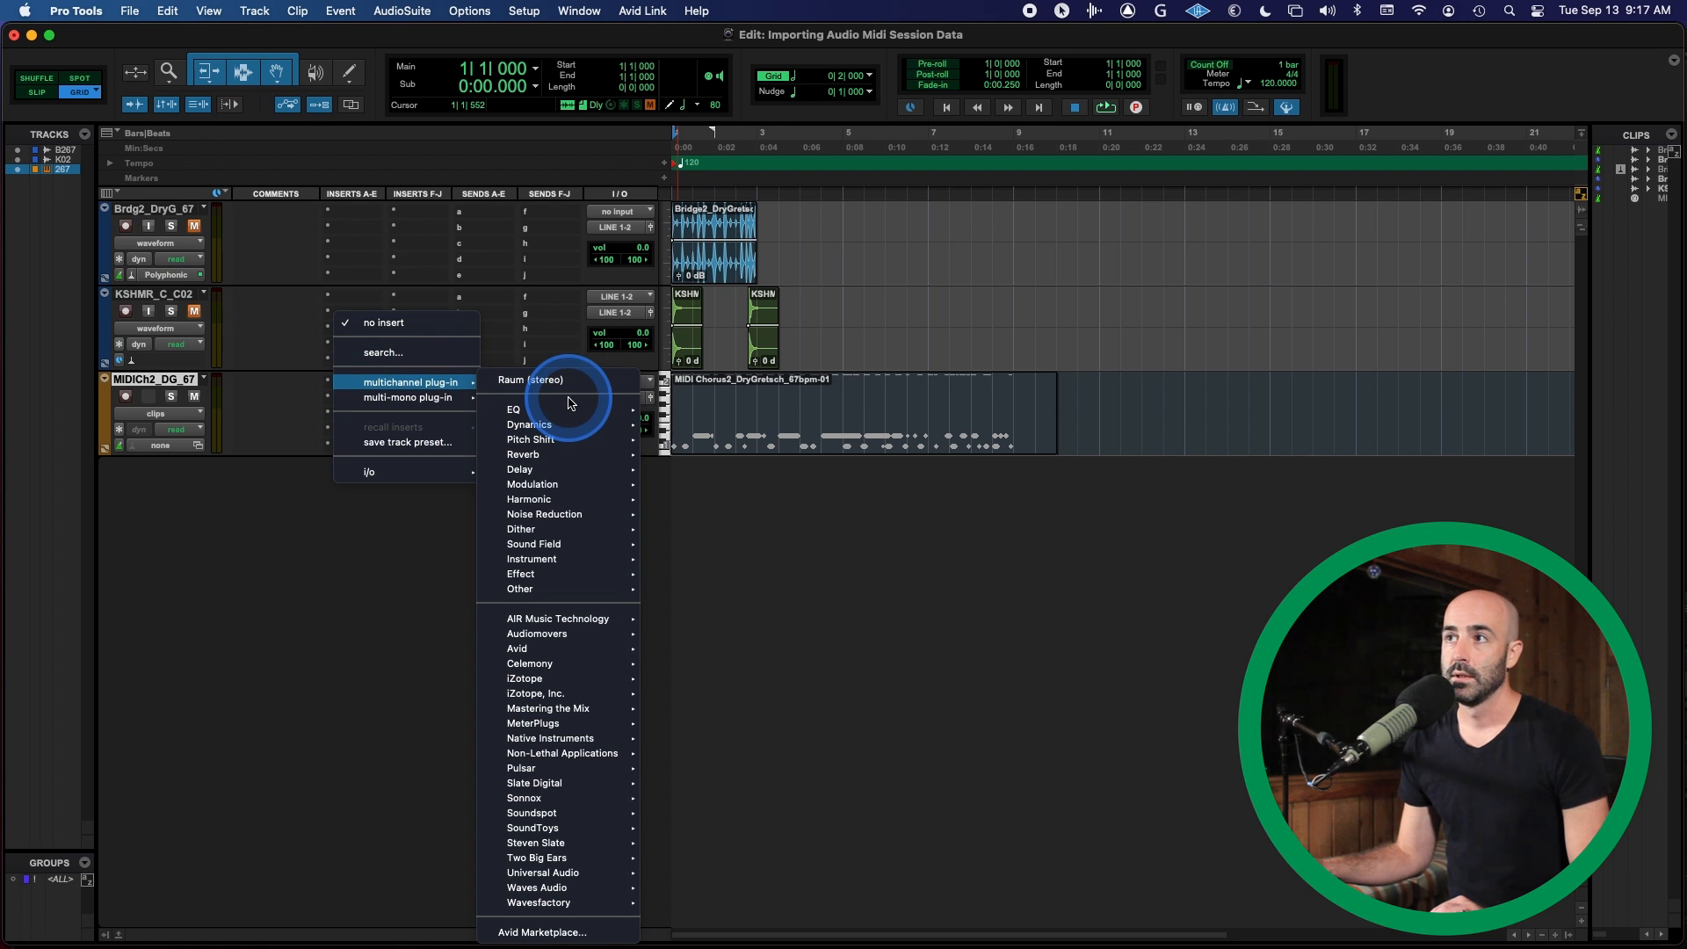
mouse_move(536, 560)
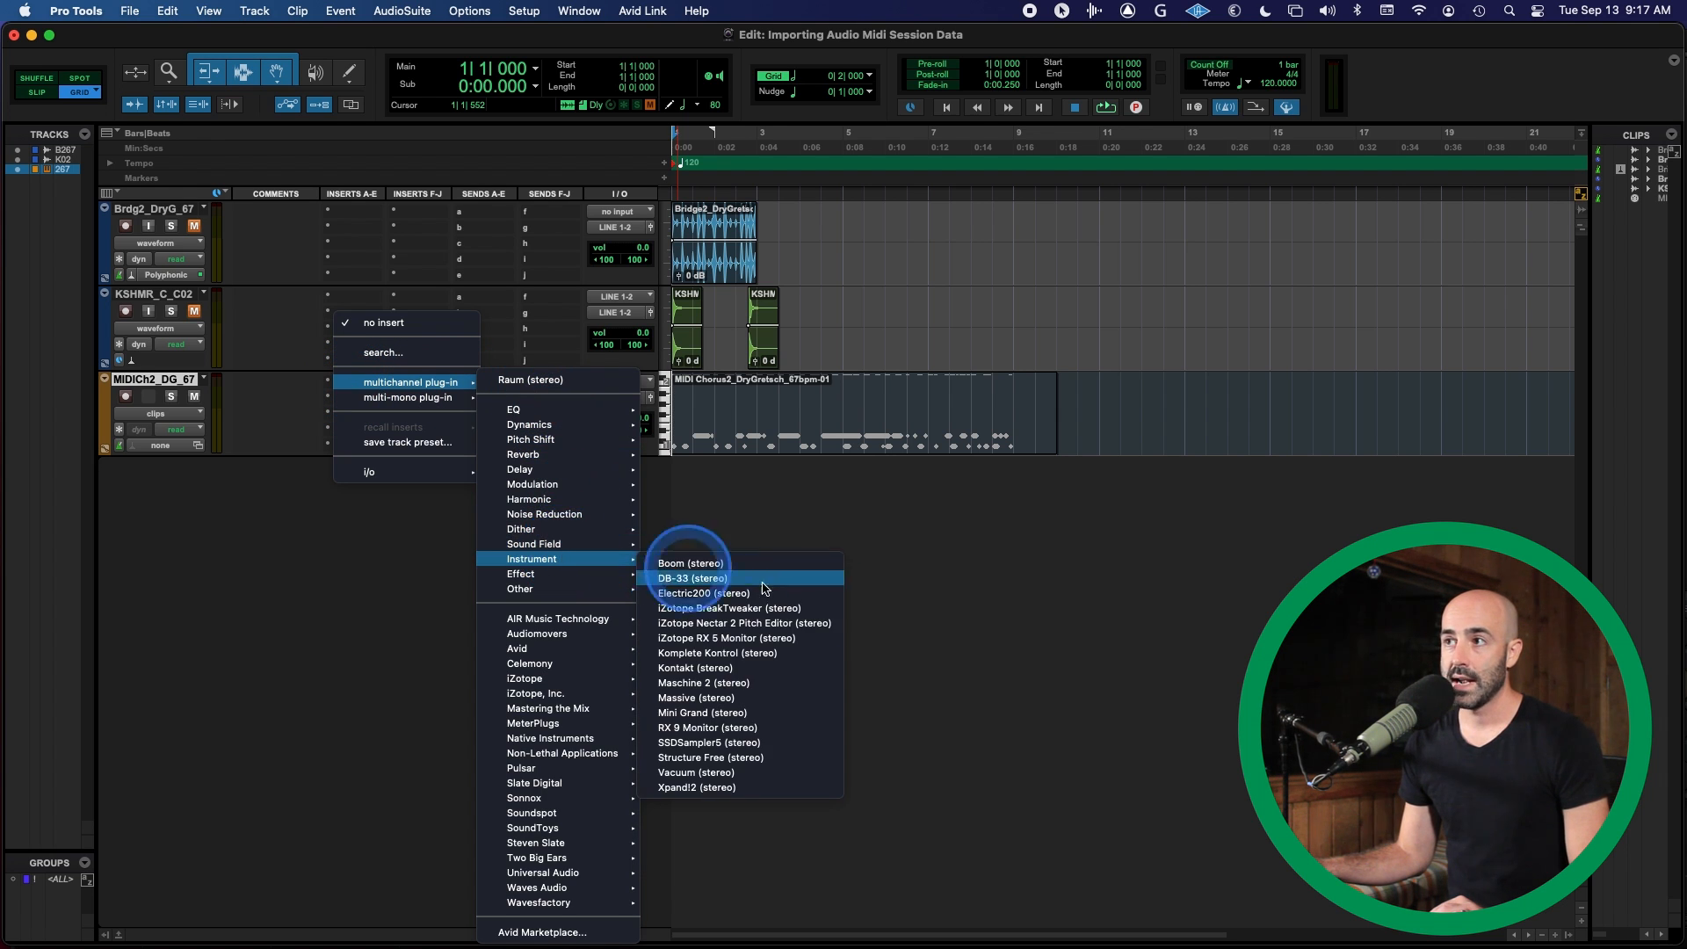
left_click(771, 667)
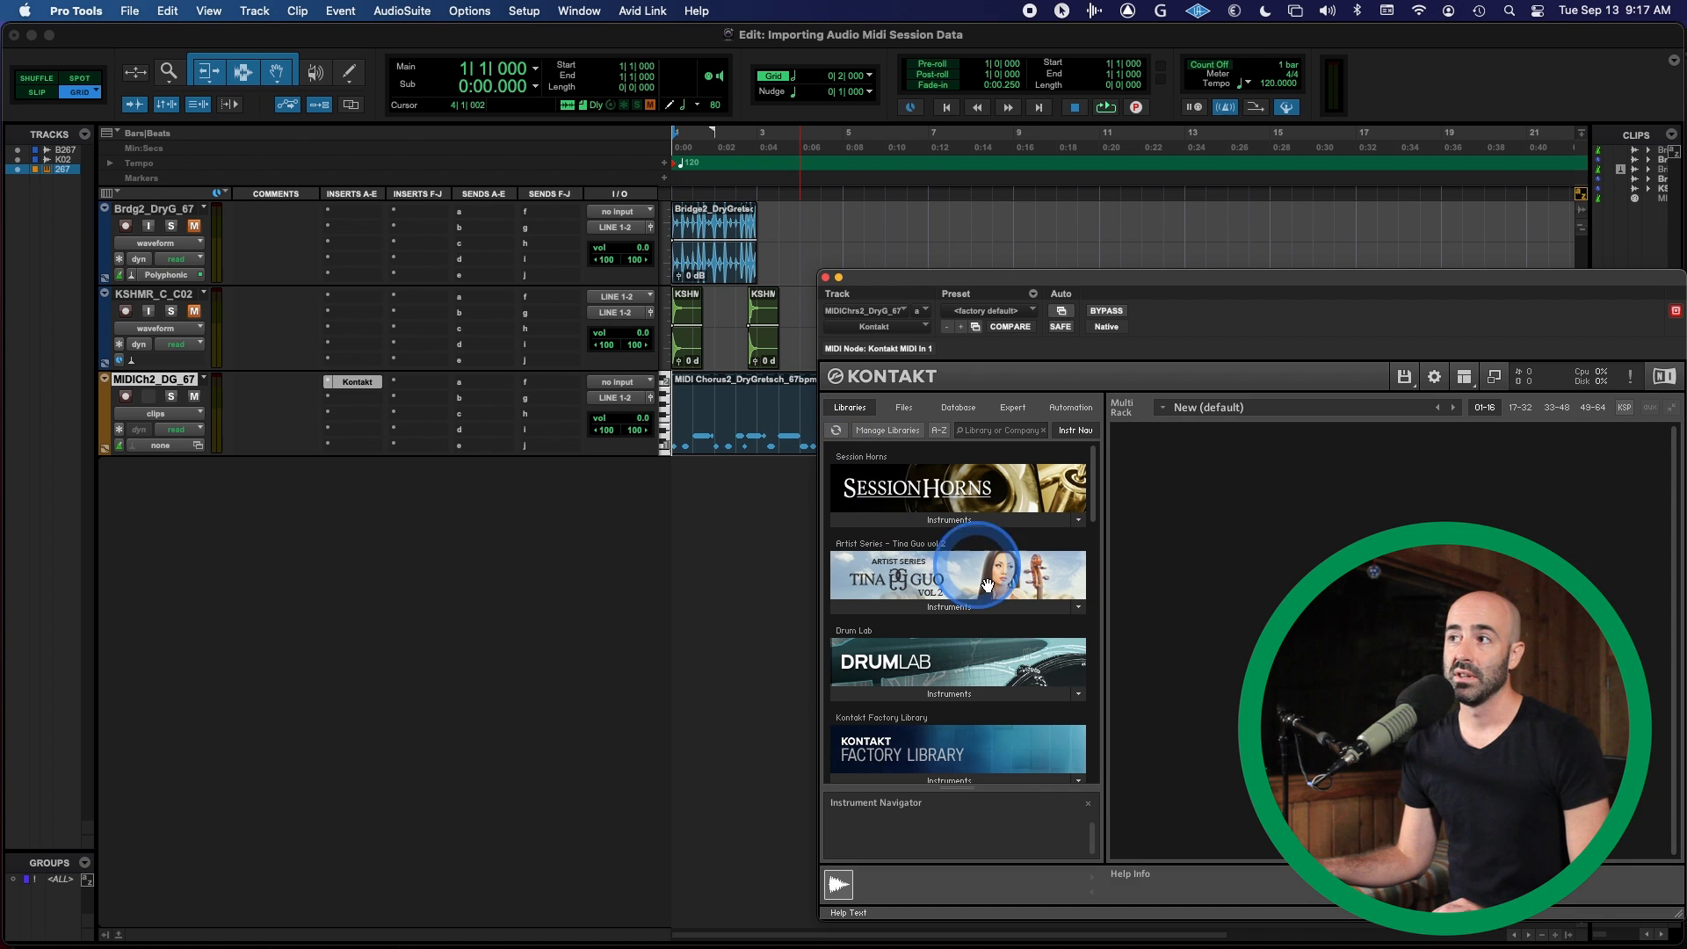
left_click(951, 693)
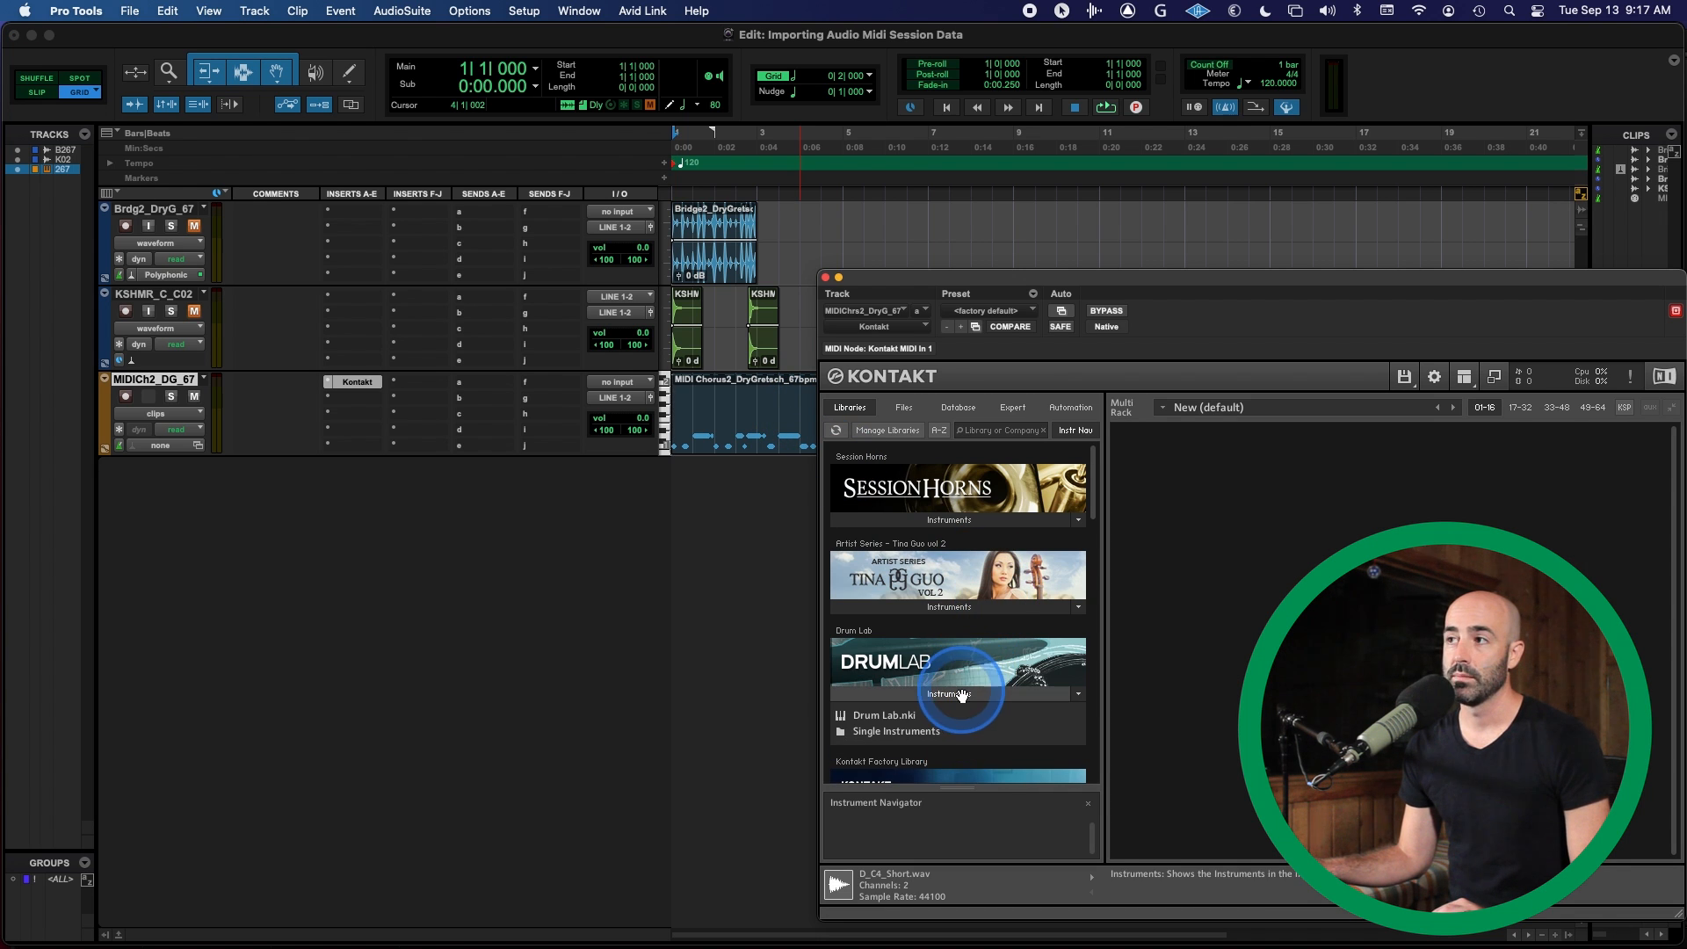
left_click(889, 717)
double_click(895, 717)
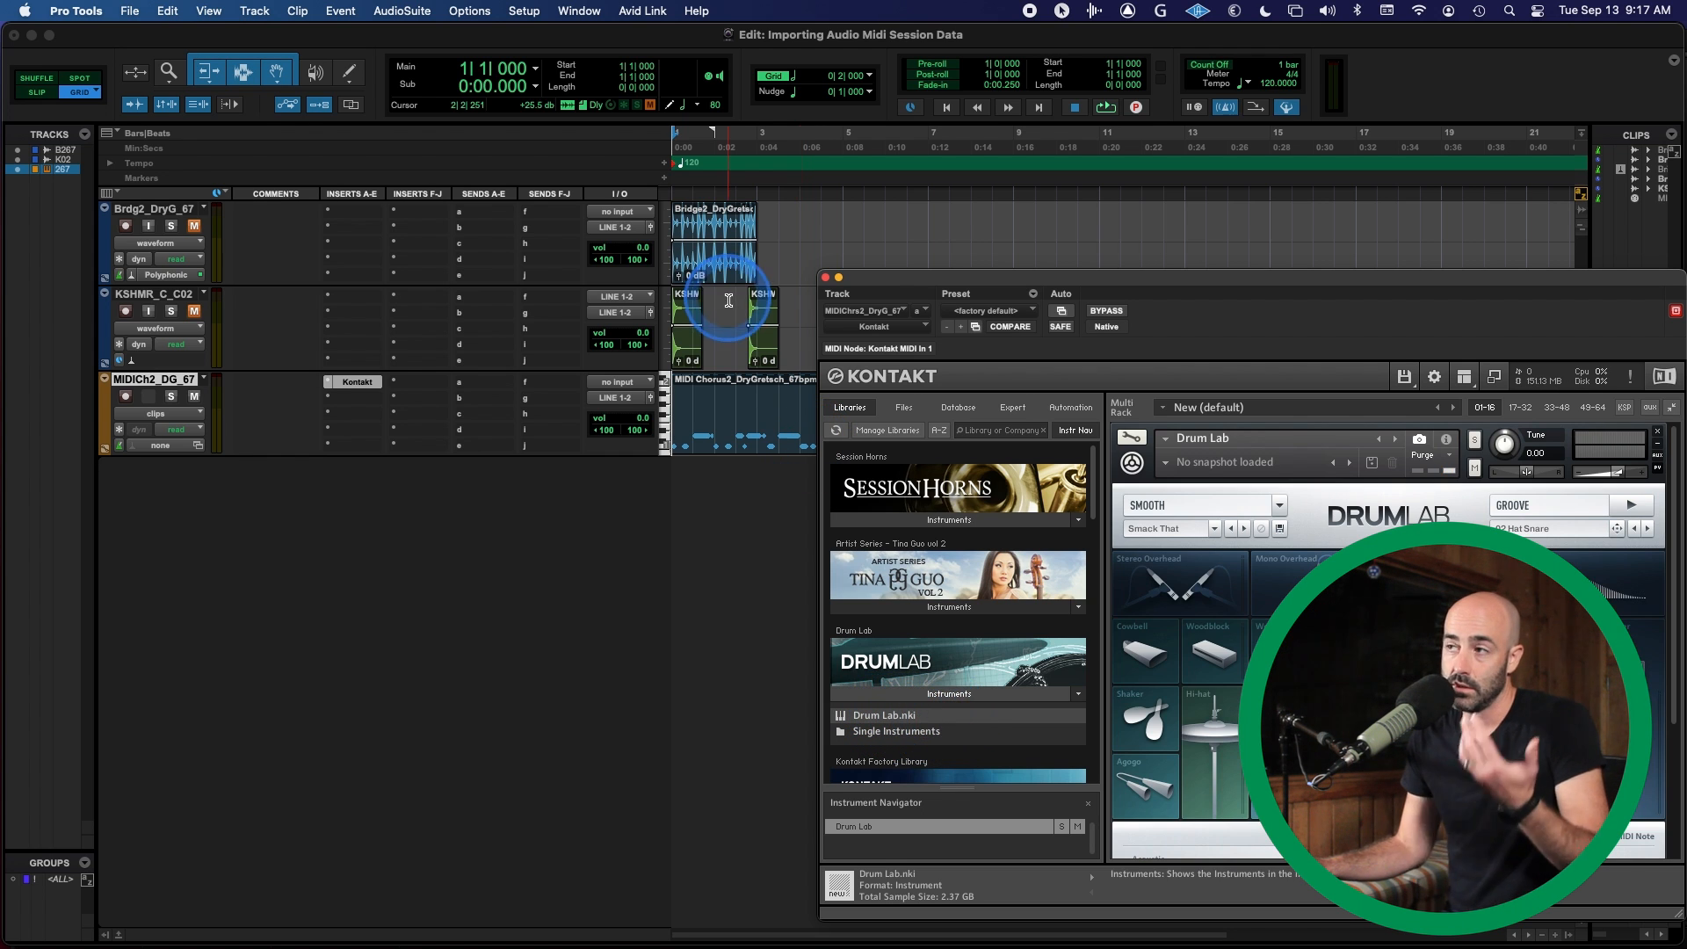
Play the MIDI chorus clip through Drum Lab, audition the snare and close the Kontakt window.
left_click_drag(867, 275, 1157, 254)
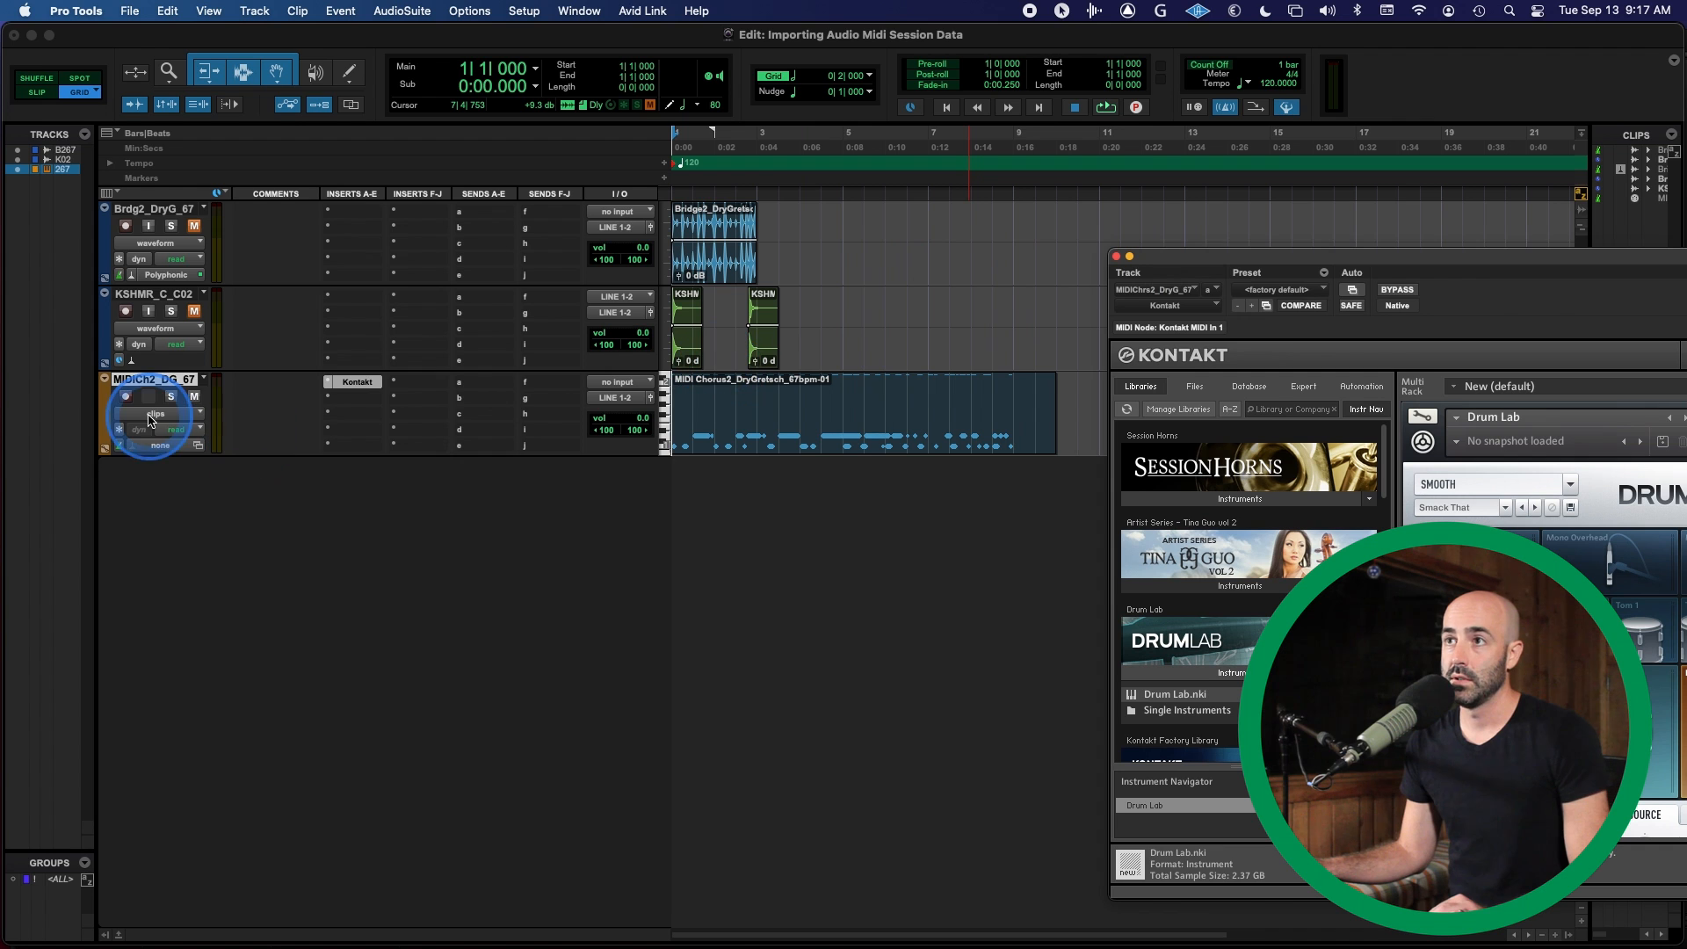
key("space")
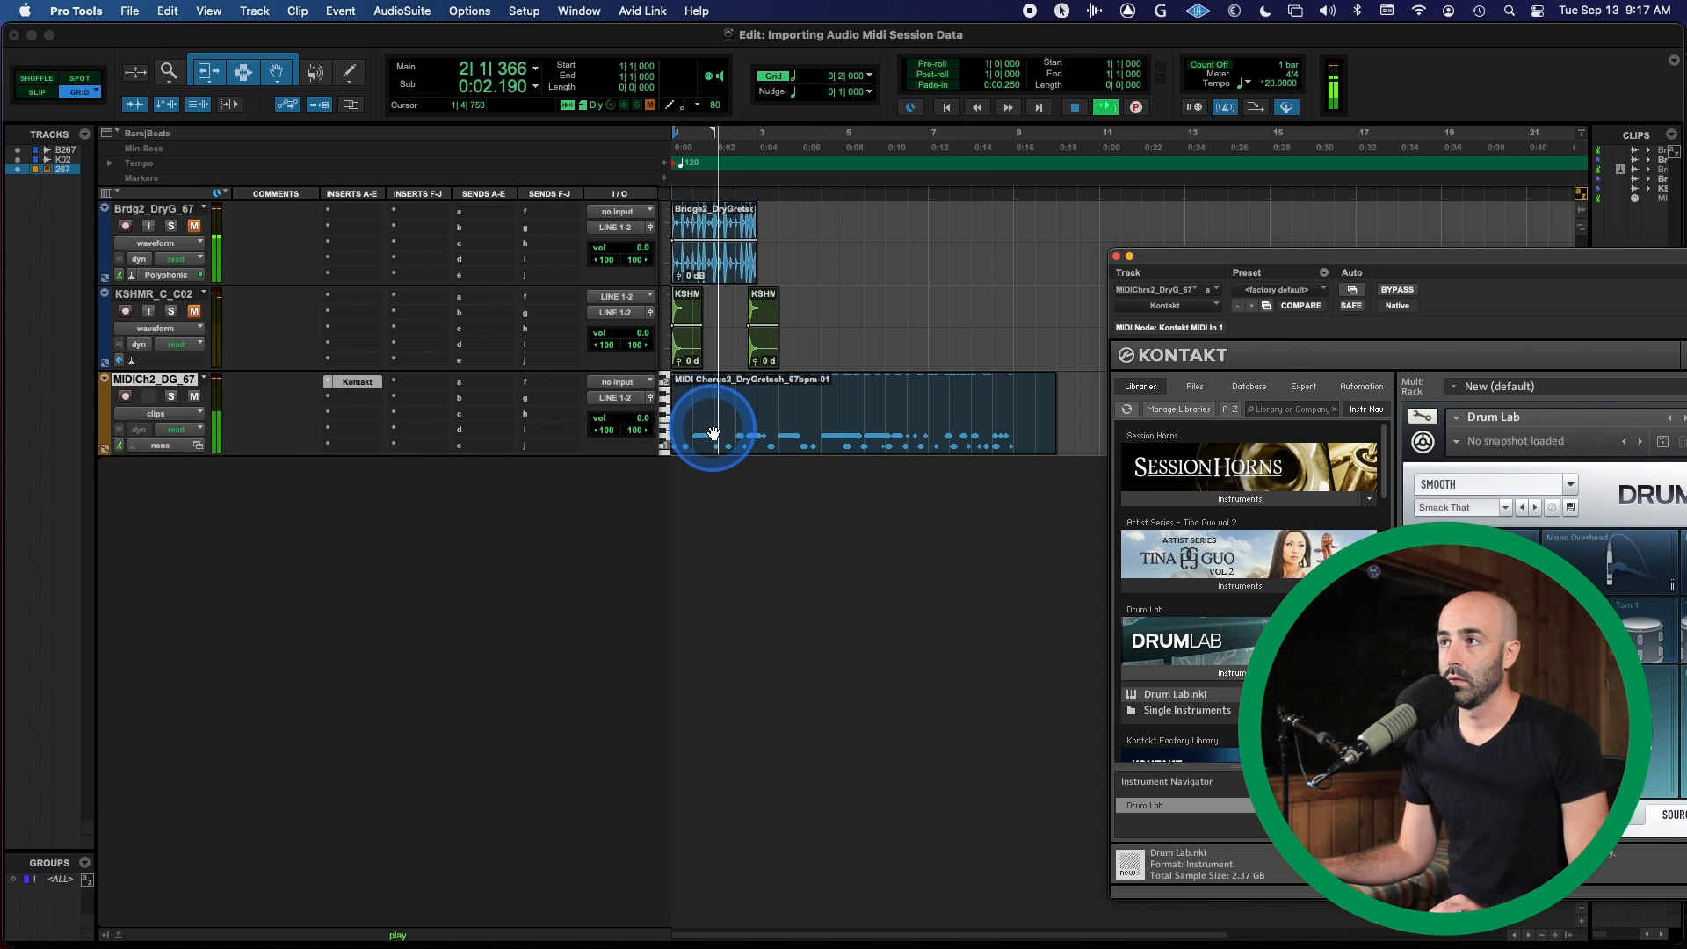
left_click_drag(1360, 260, 1014, 220)
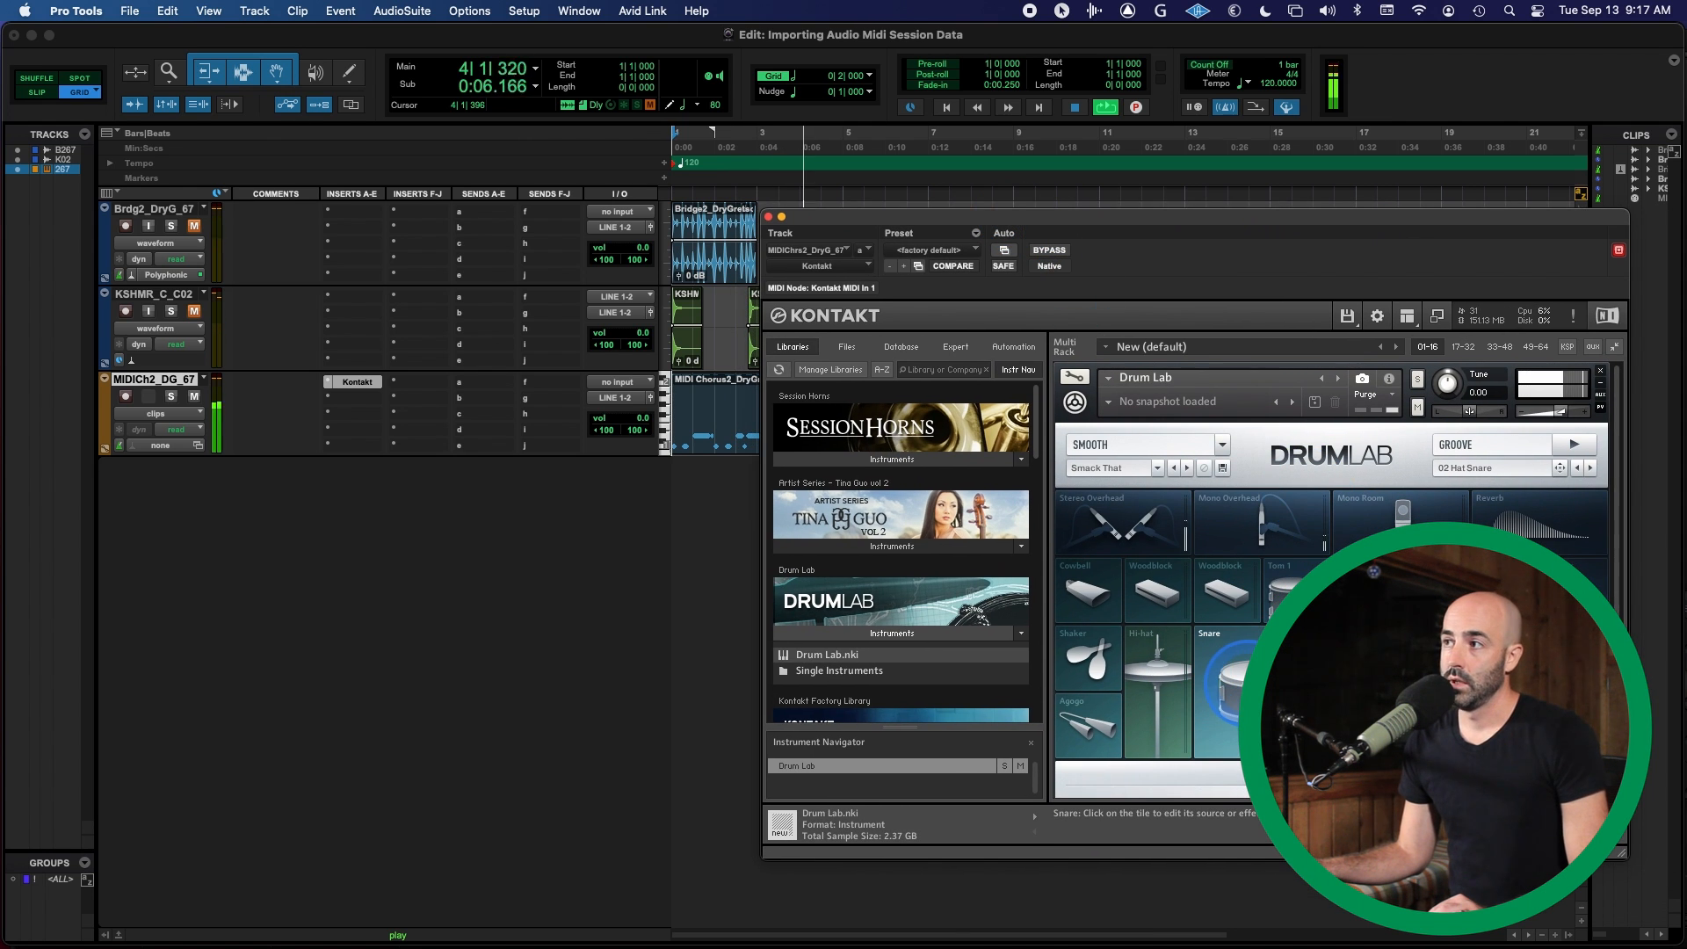
key("space")
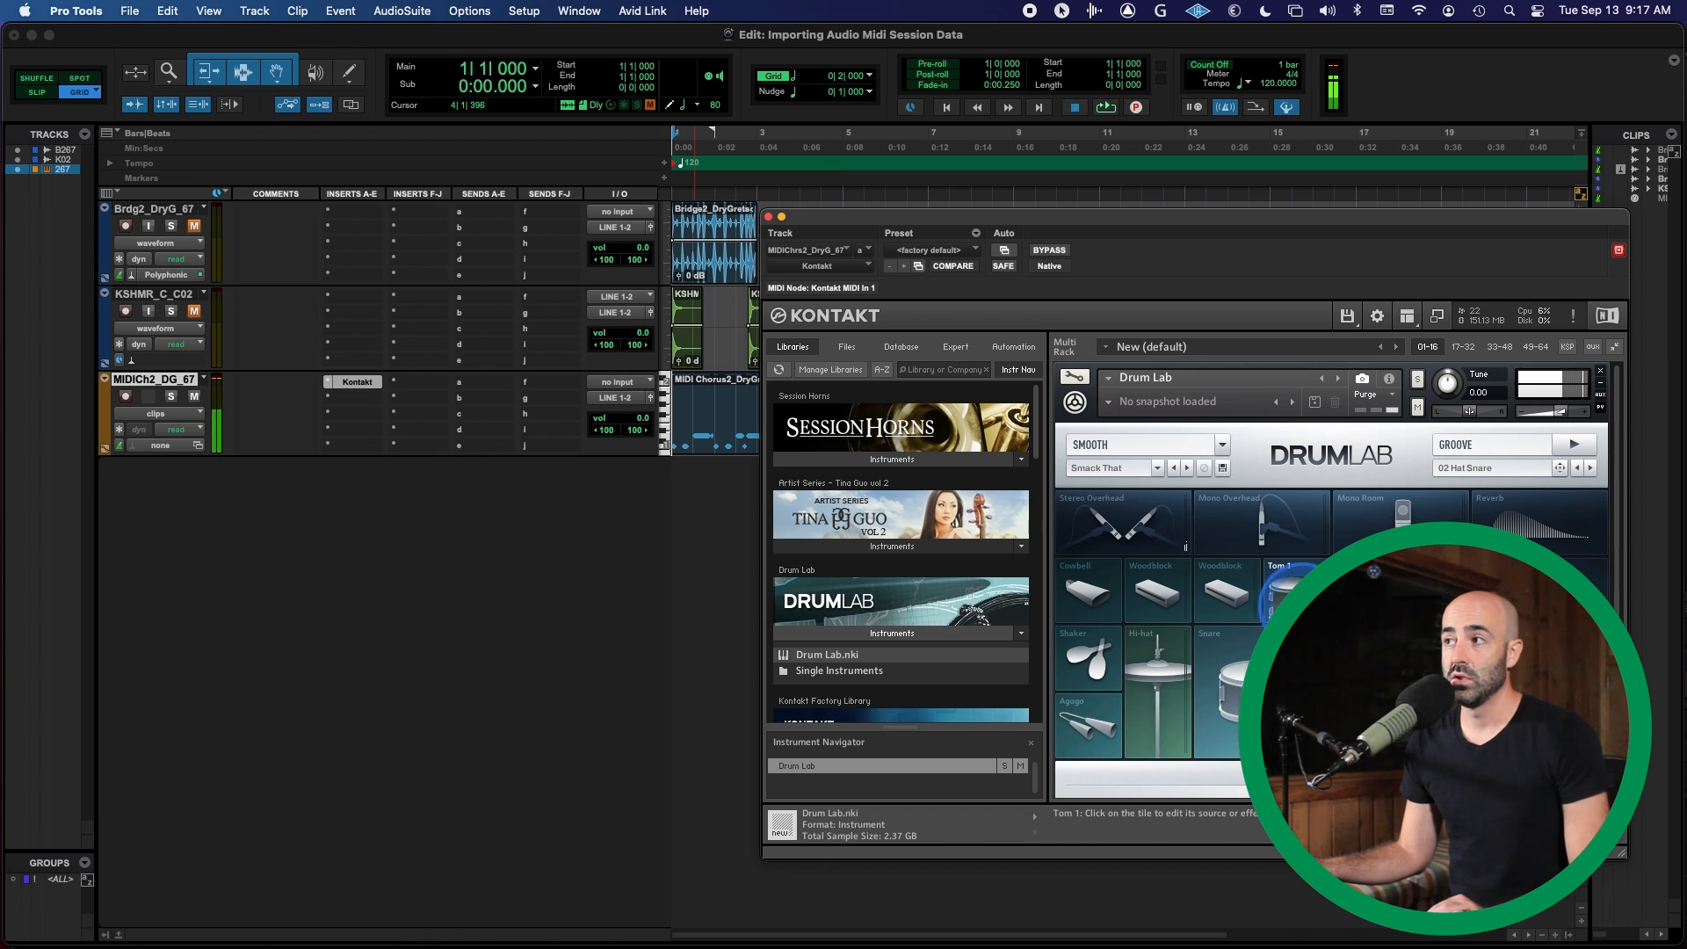
left_click(1230, 694)
left_click(1228, 677)
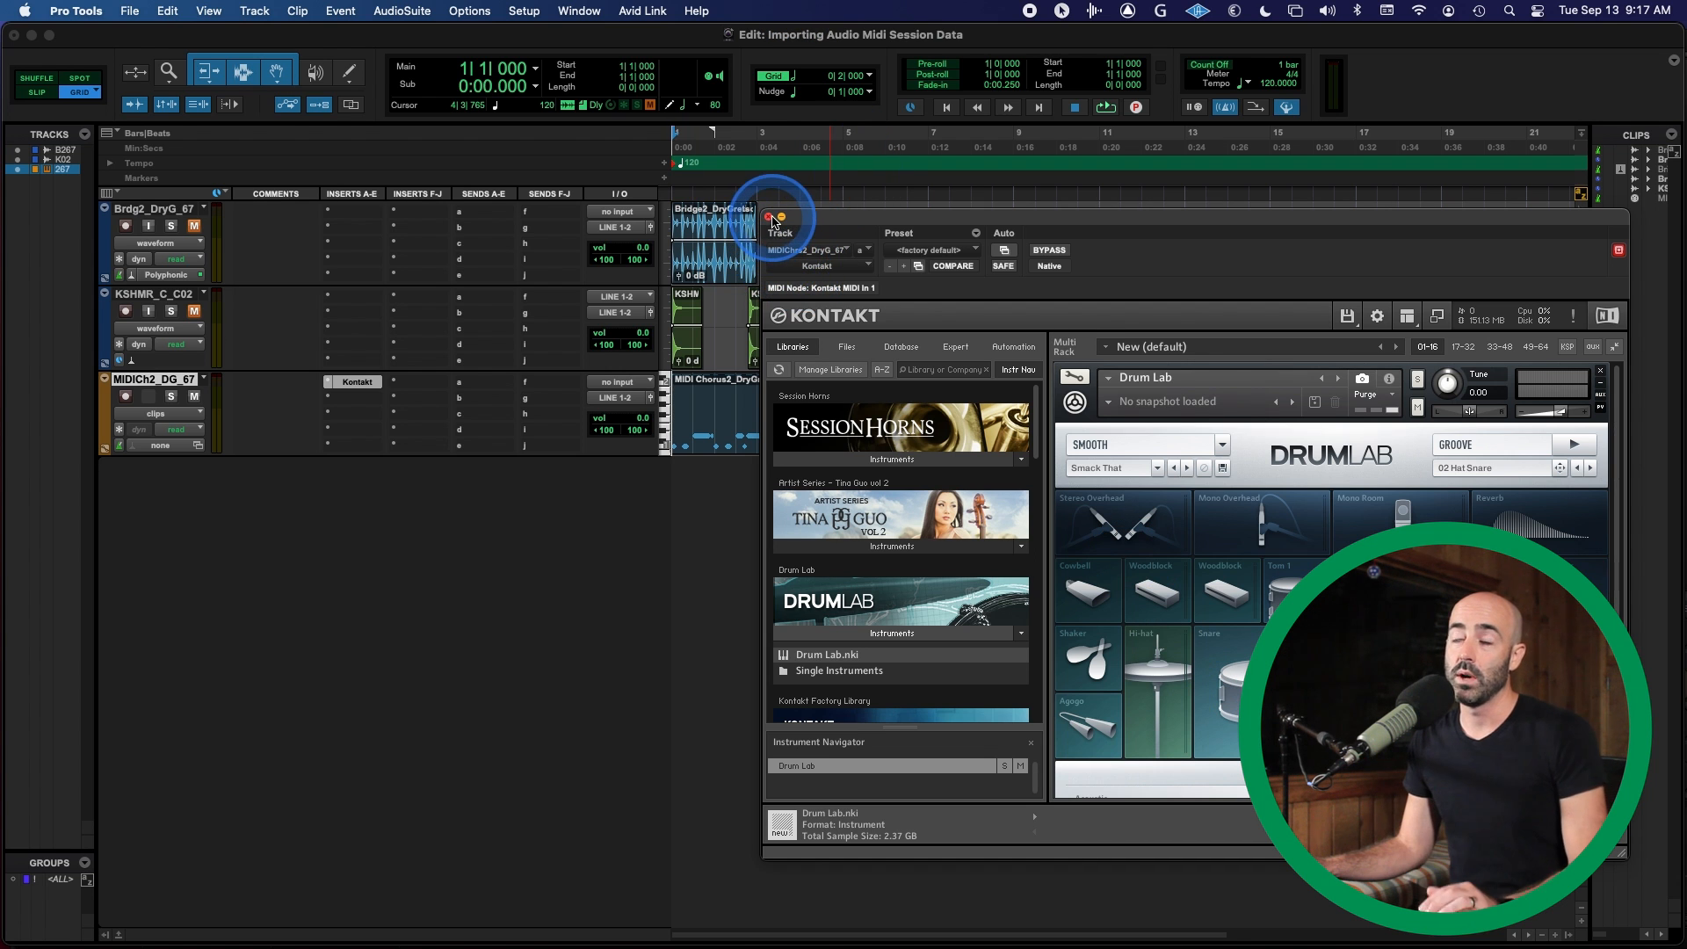
left_click(770, 217)
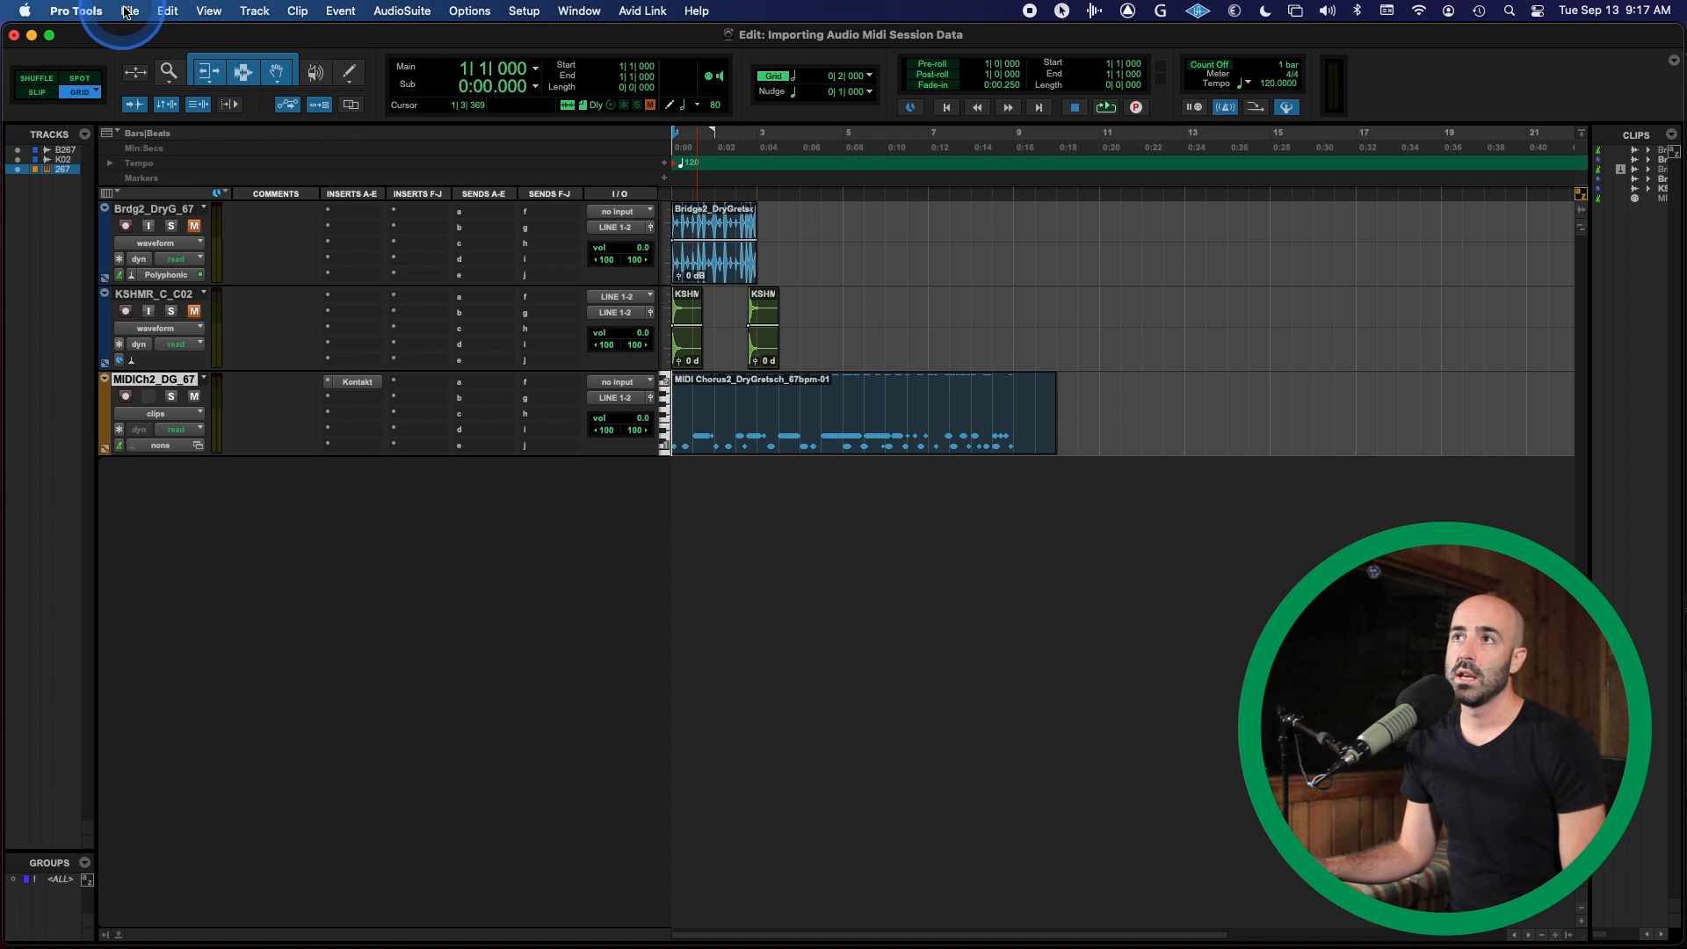
left_click(129, 10)
mouse_move(215, 320)
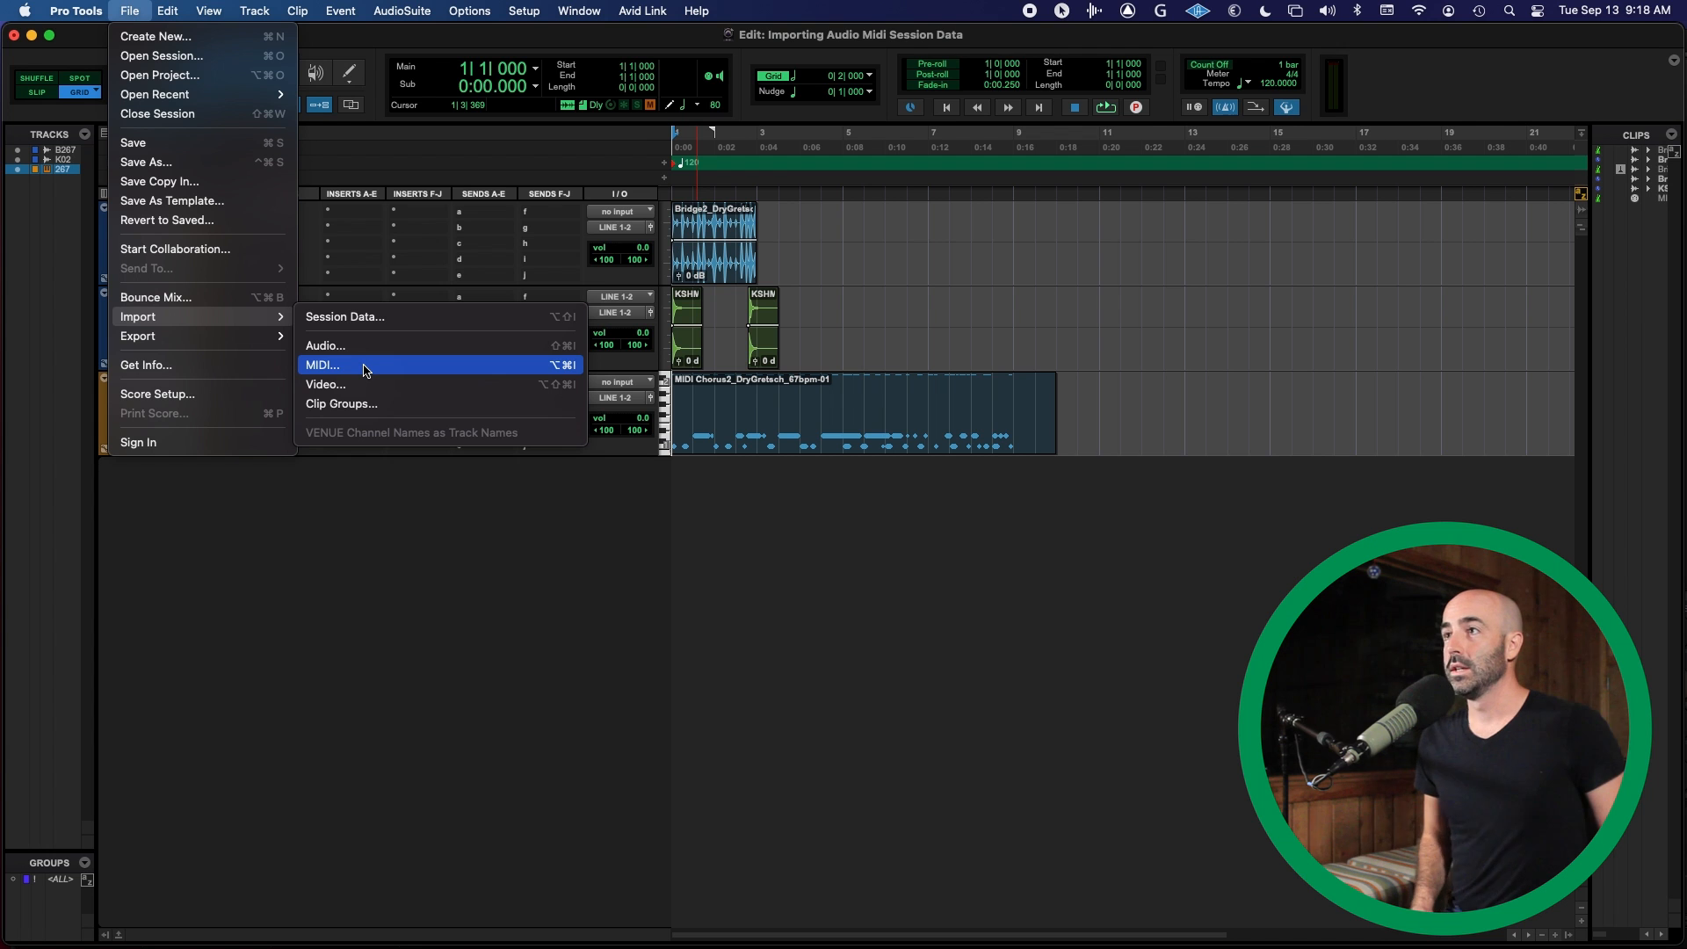
left_click(395, 528)
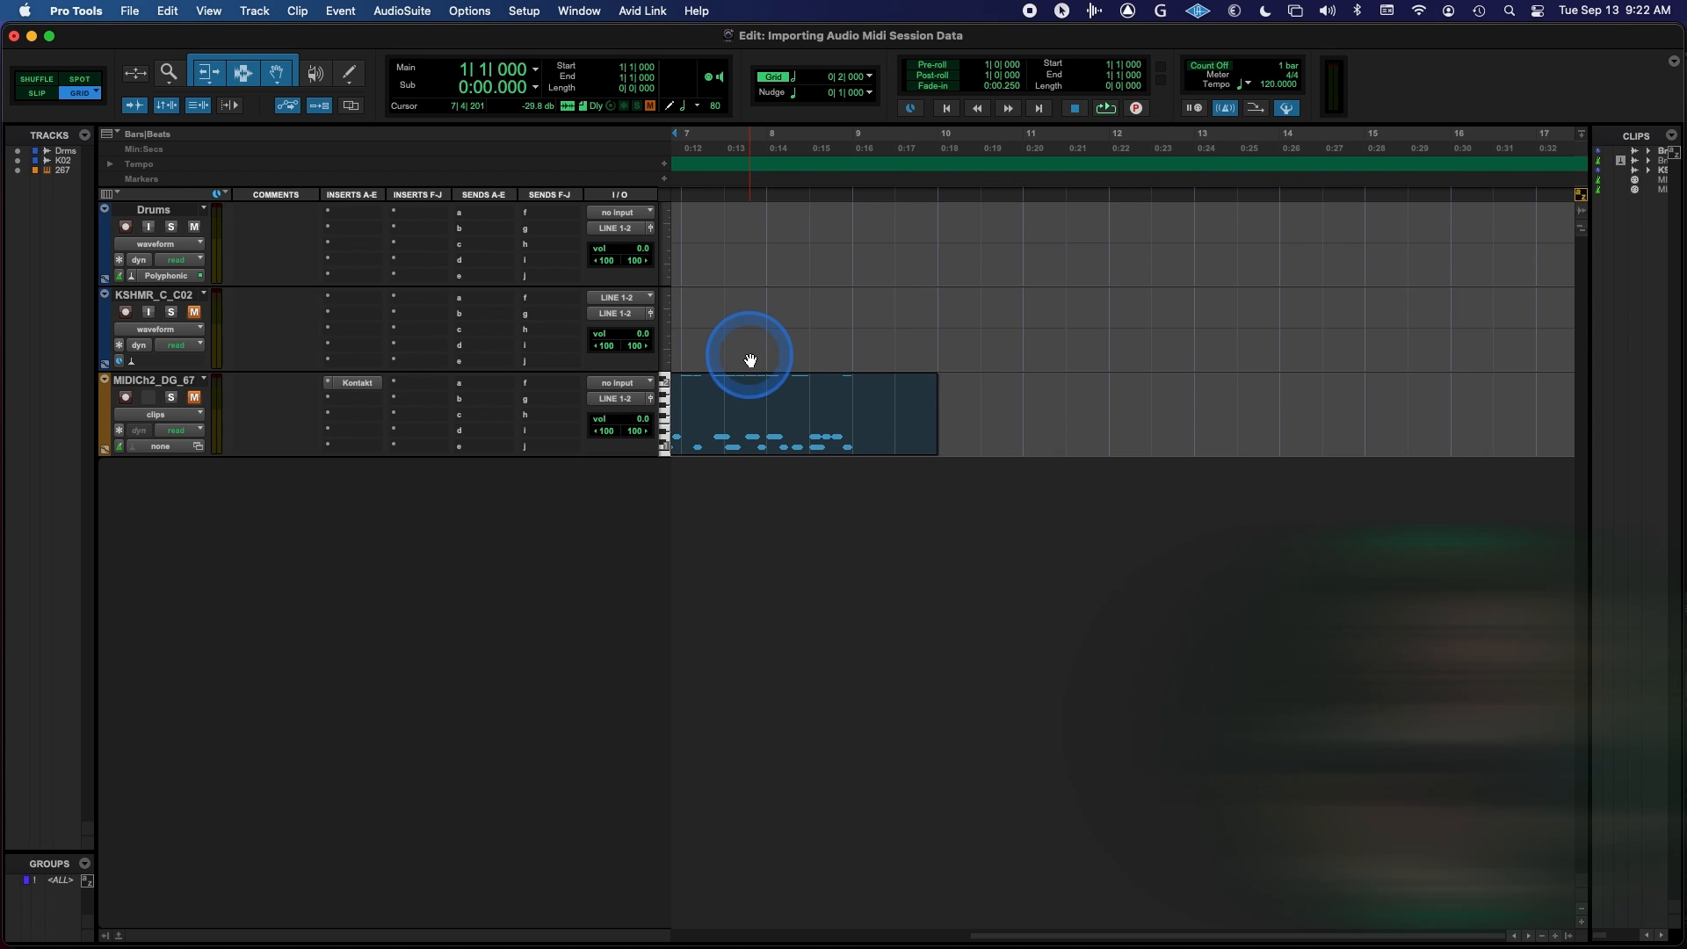
Select the Bridge2_DryGretsch_67bpm clip, solo the Drums track and play it.
left_click_drag(749, 357, 718, 347)
scroll(719, 348, "left", 2)
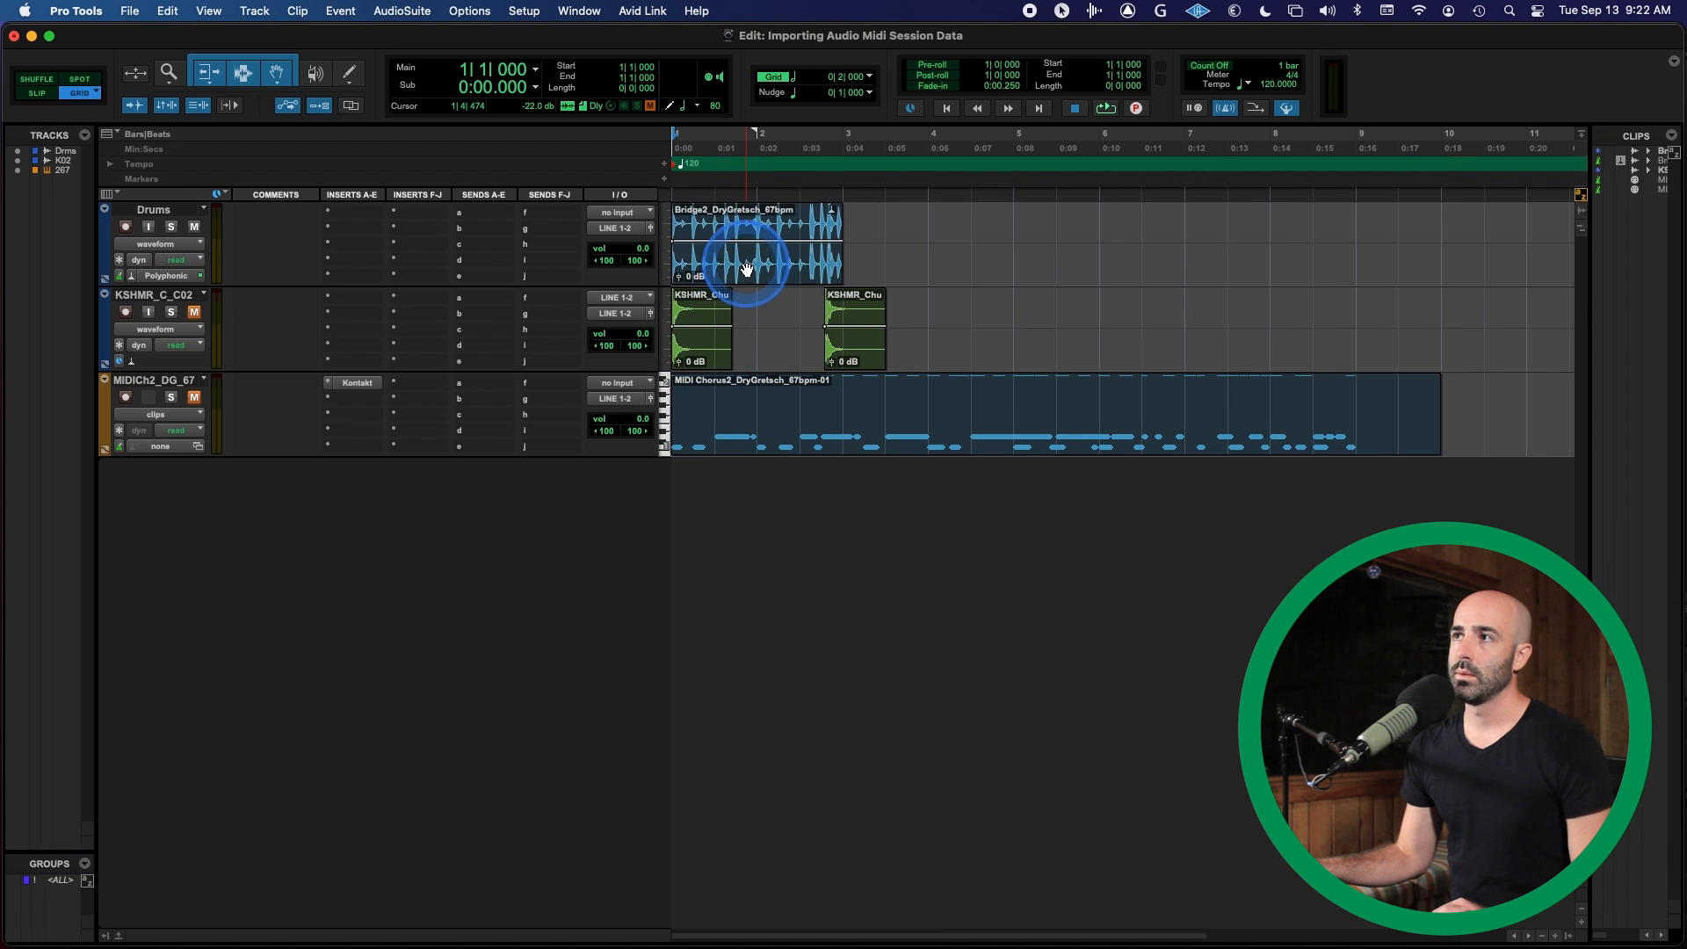
left_click(745, 265)
left_click(170, 227)
key("space")
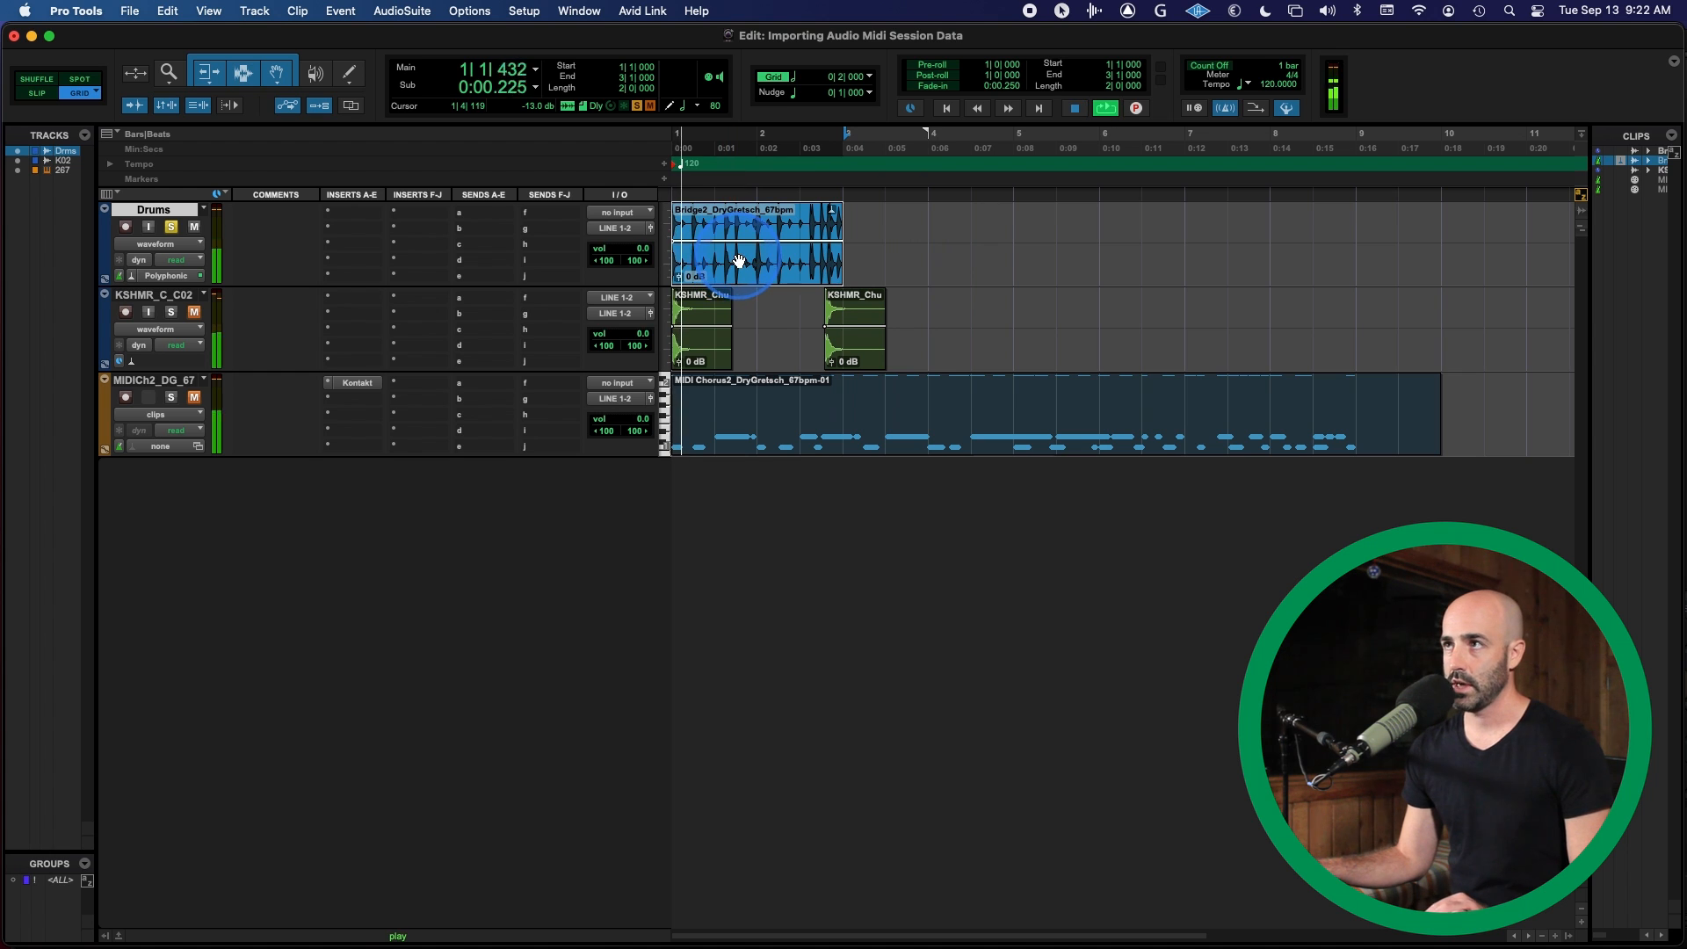
left_click(713, 231)
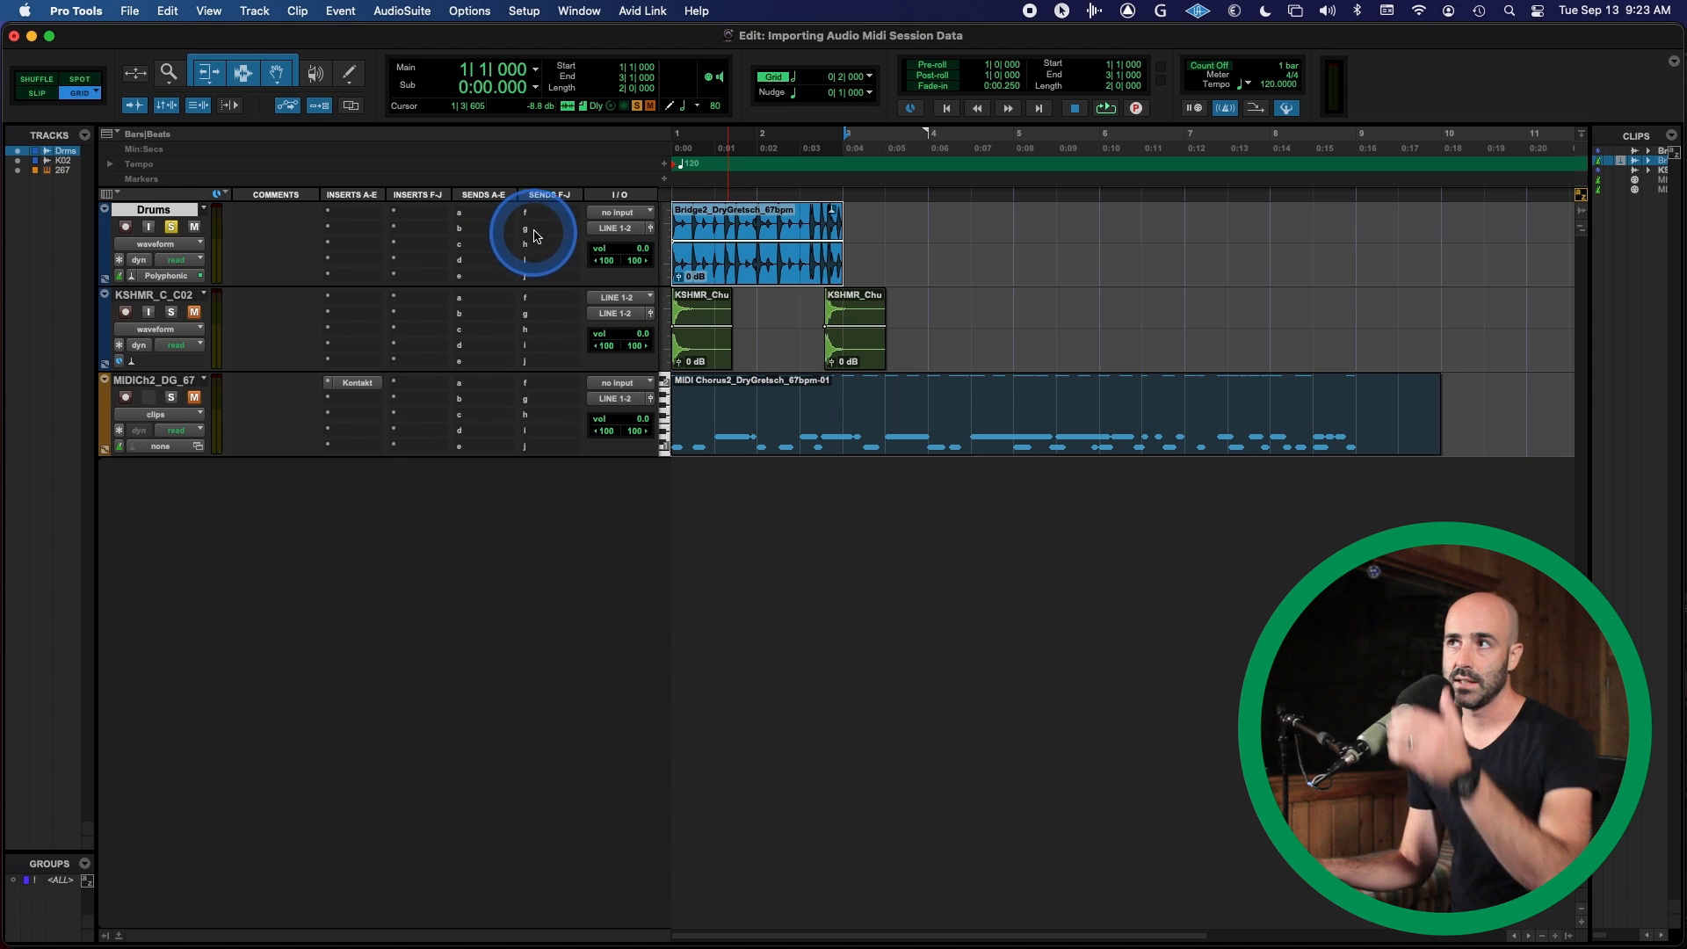
Open the session data of Importing Audio Midi Session Data mixed drums.ptx for import into the current session.
left_click(144, 10)
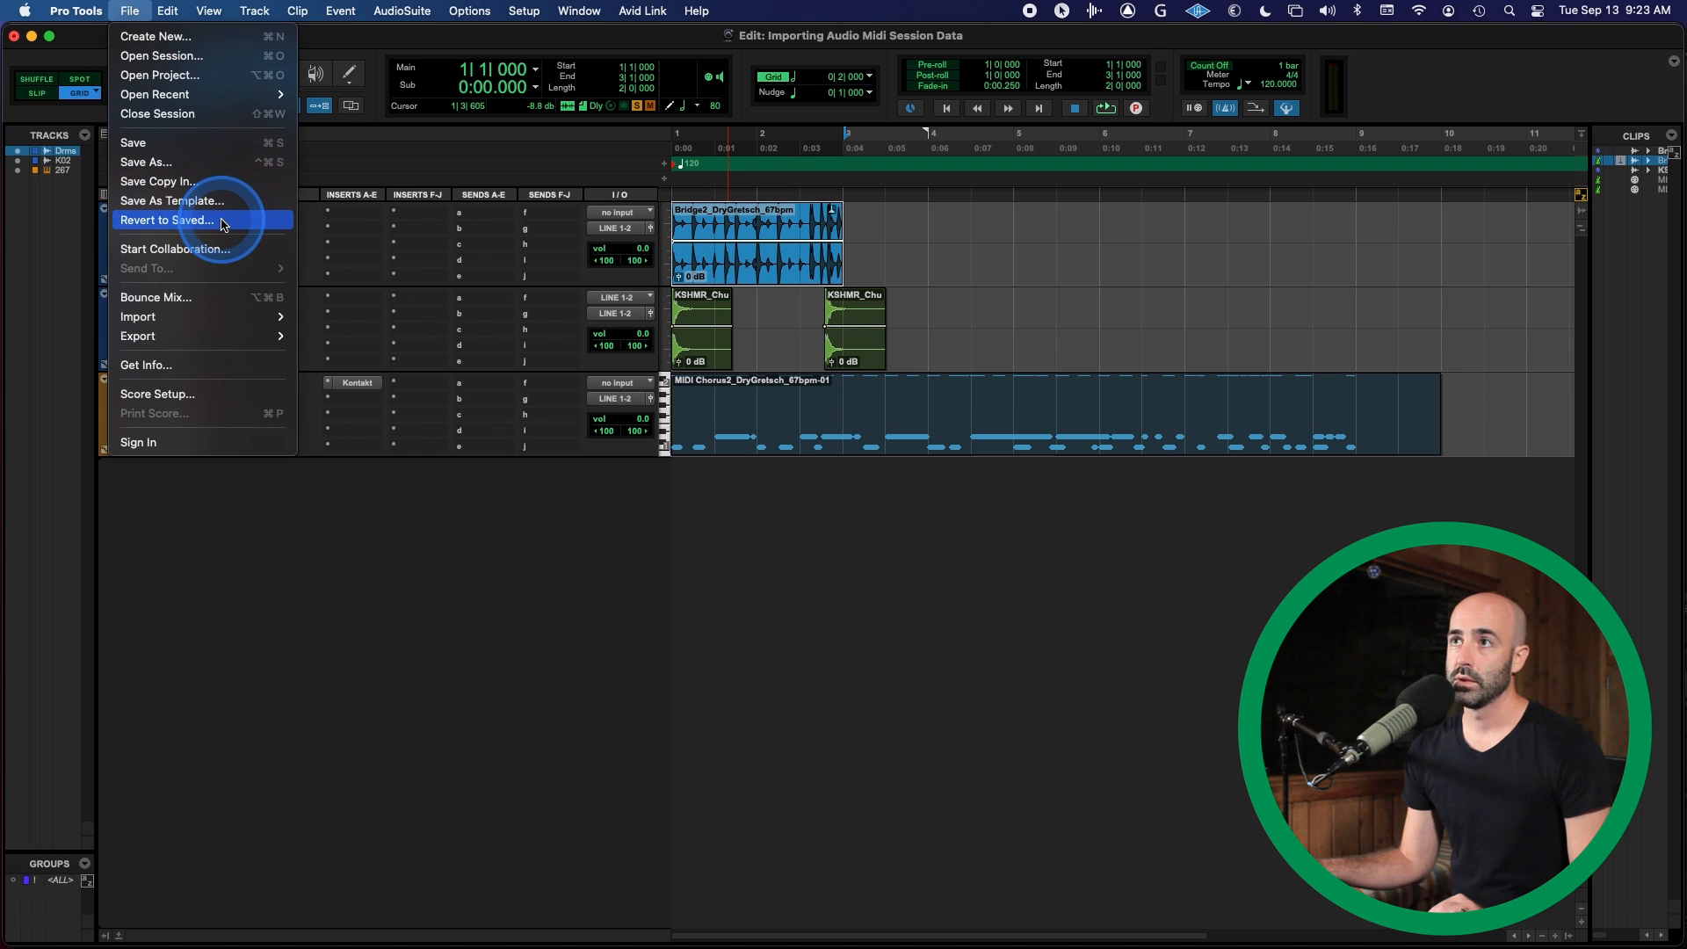
mouse_move(219, 317)
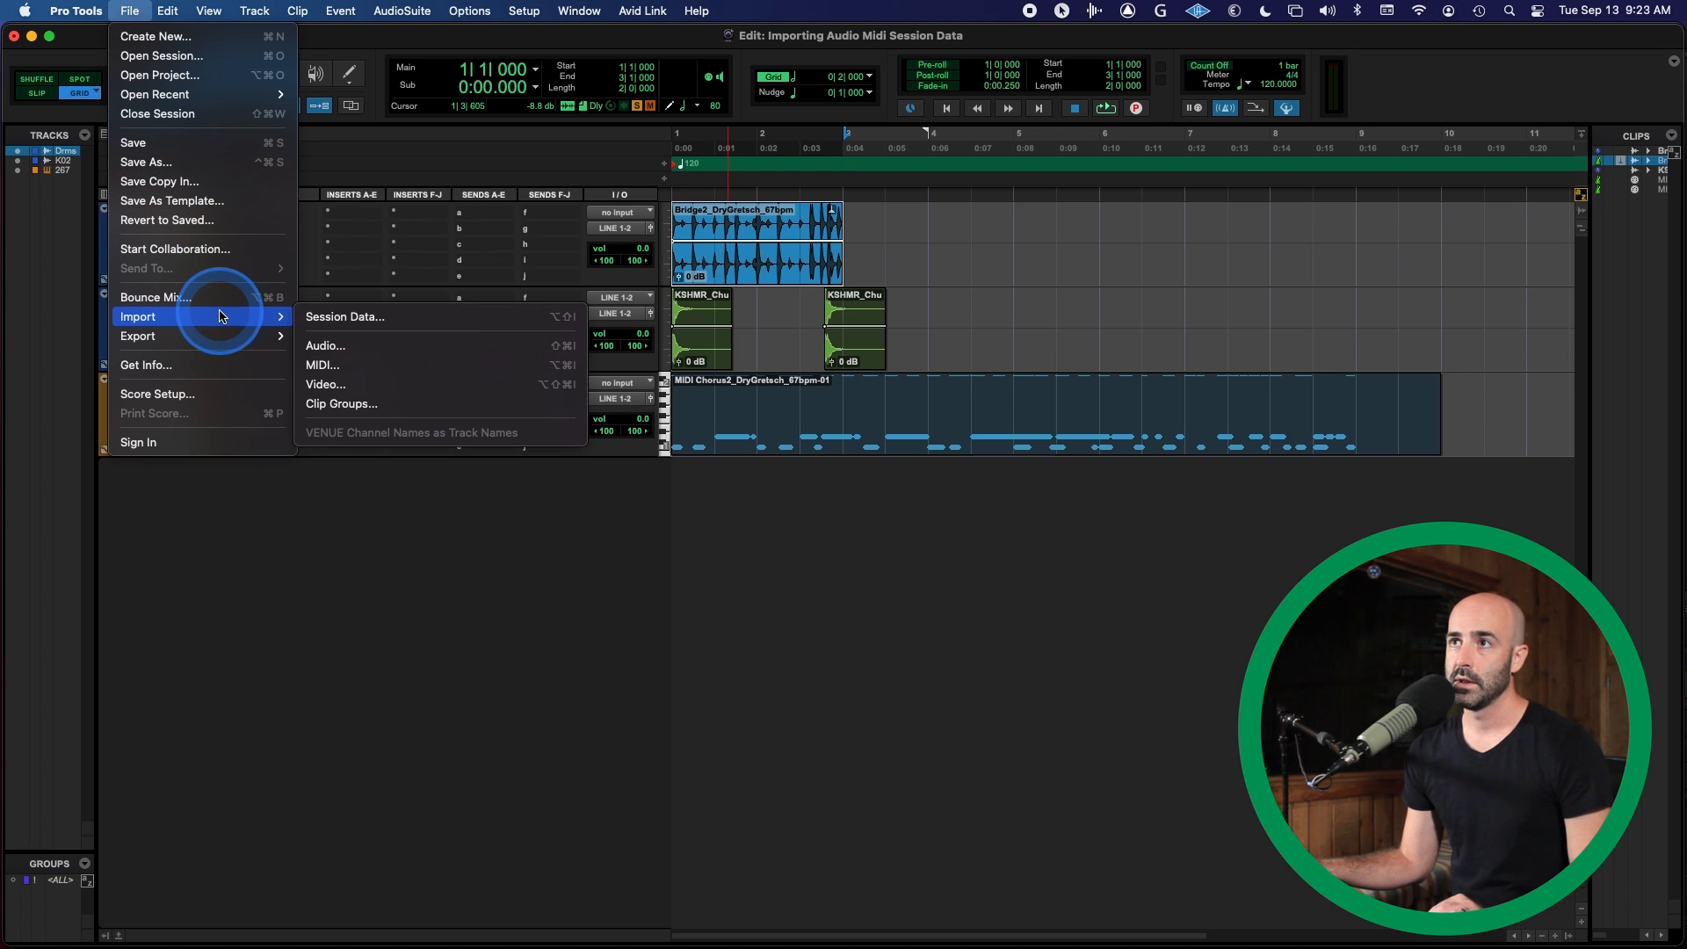
left_click(343, 316)
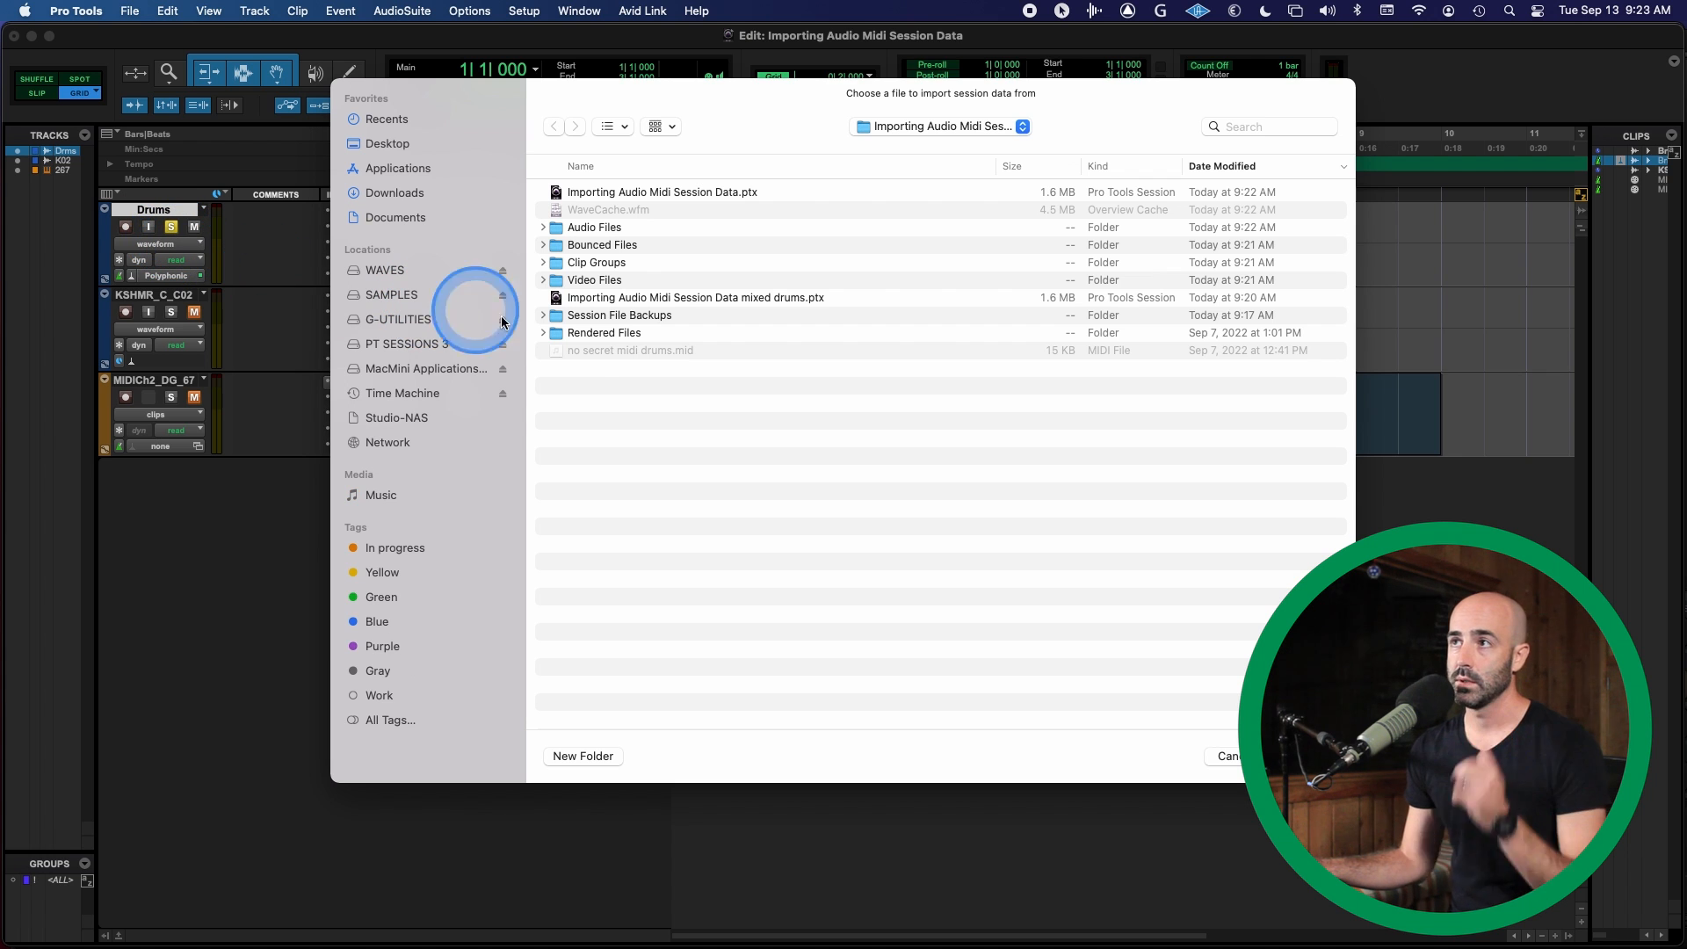
left_click(729, 300)
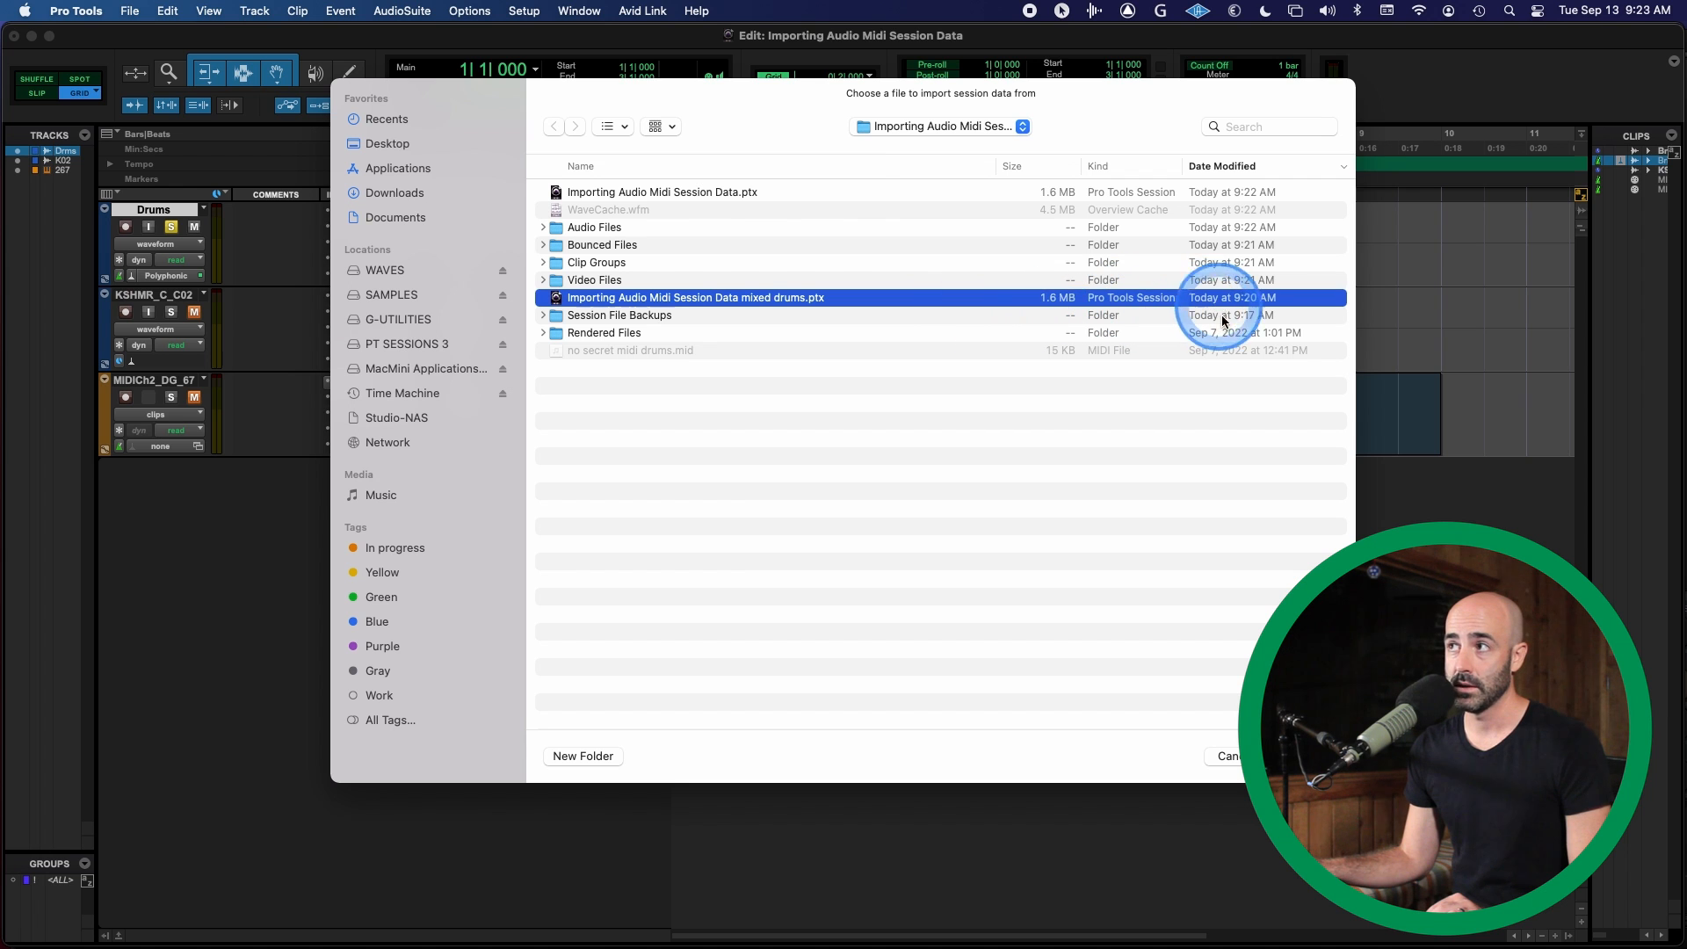
left_click(1308, 757)
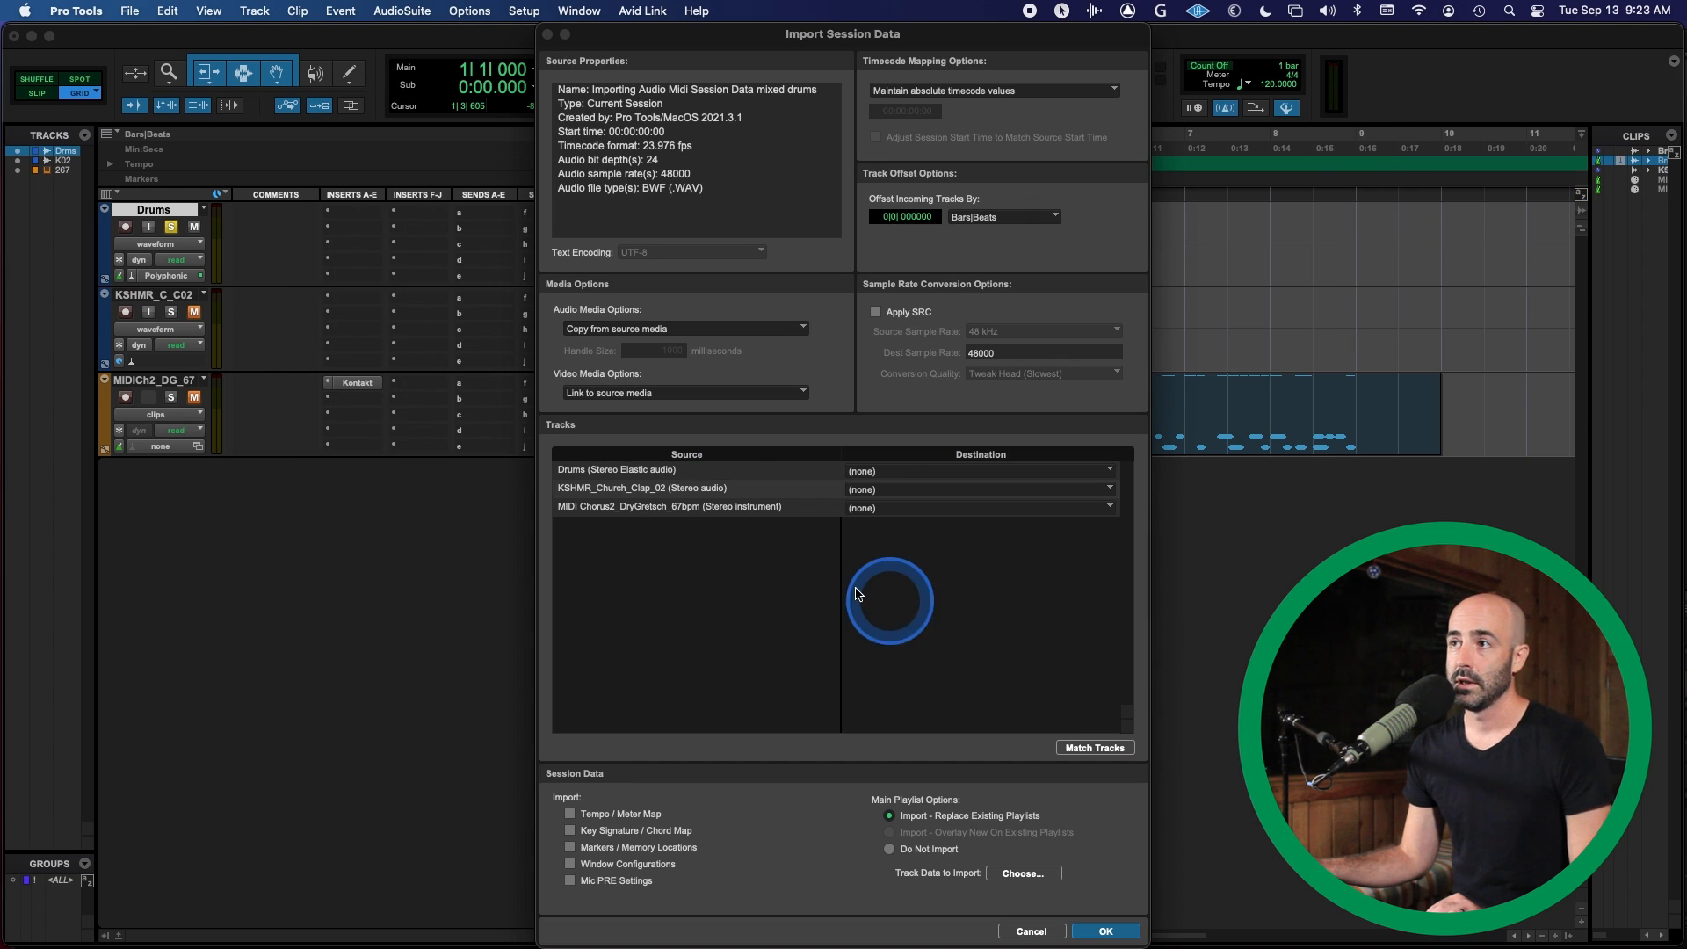
Assign the source Drums track to the existing Drums track as its import destination.
left_click(609, 475)
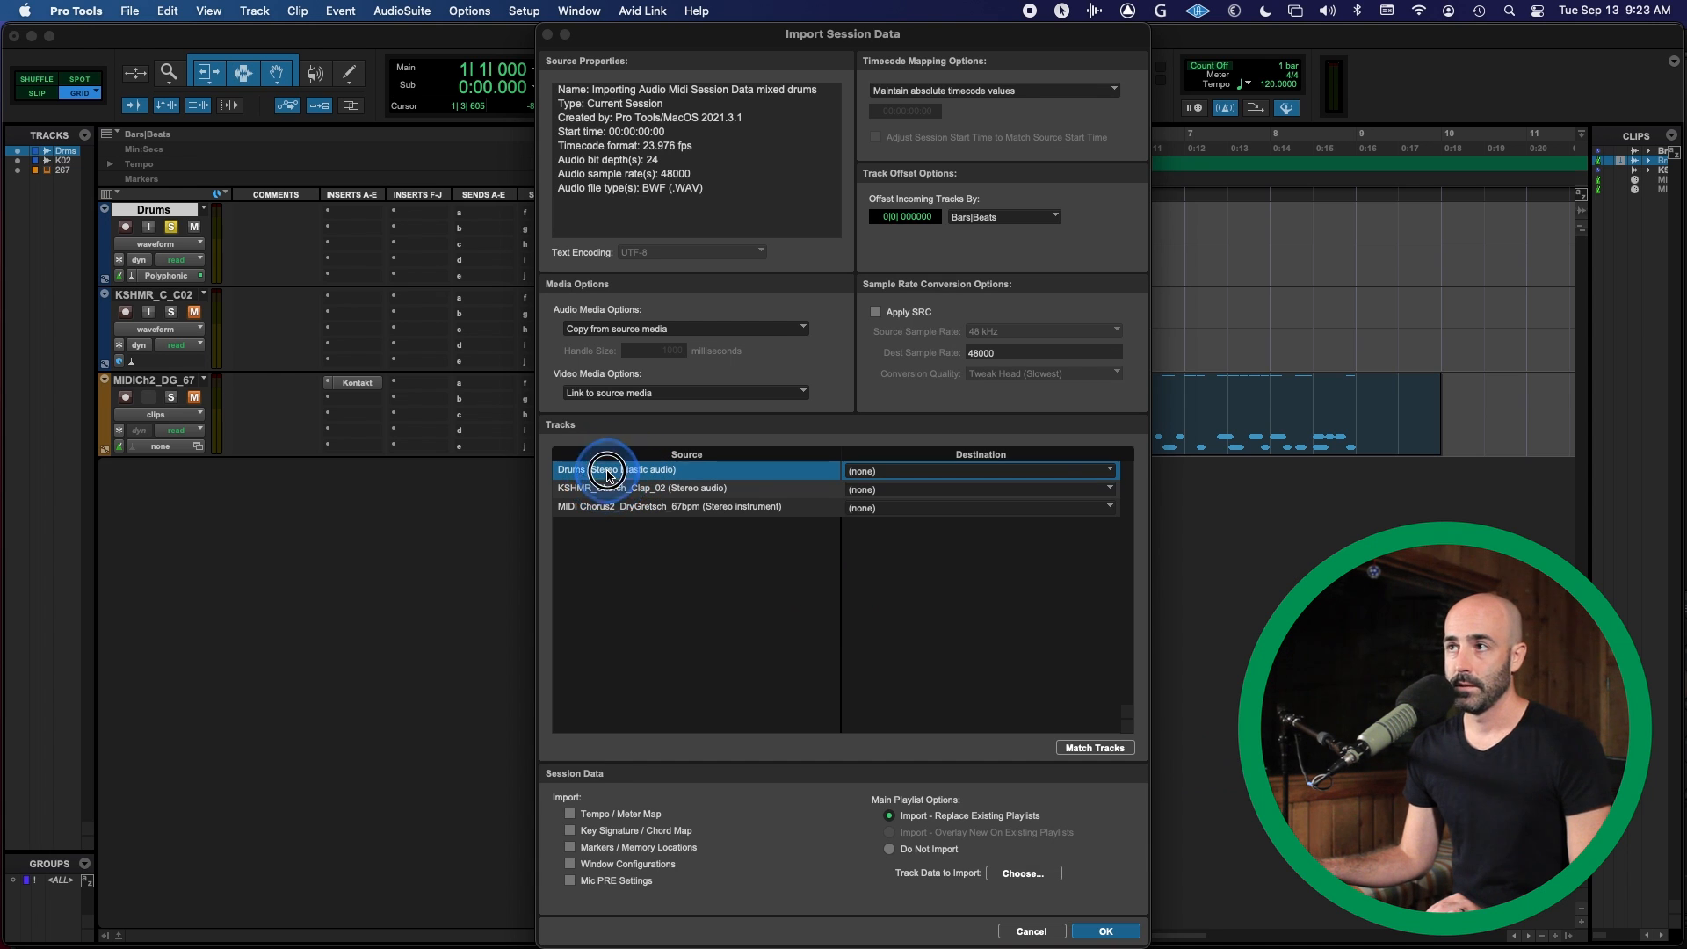
left_click(1017, 474)
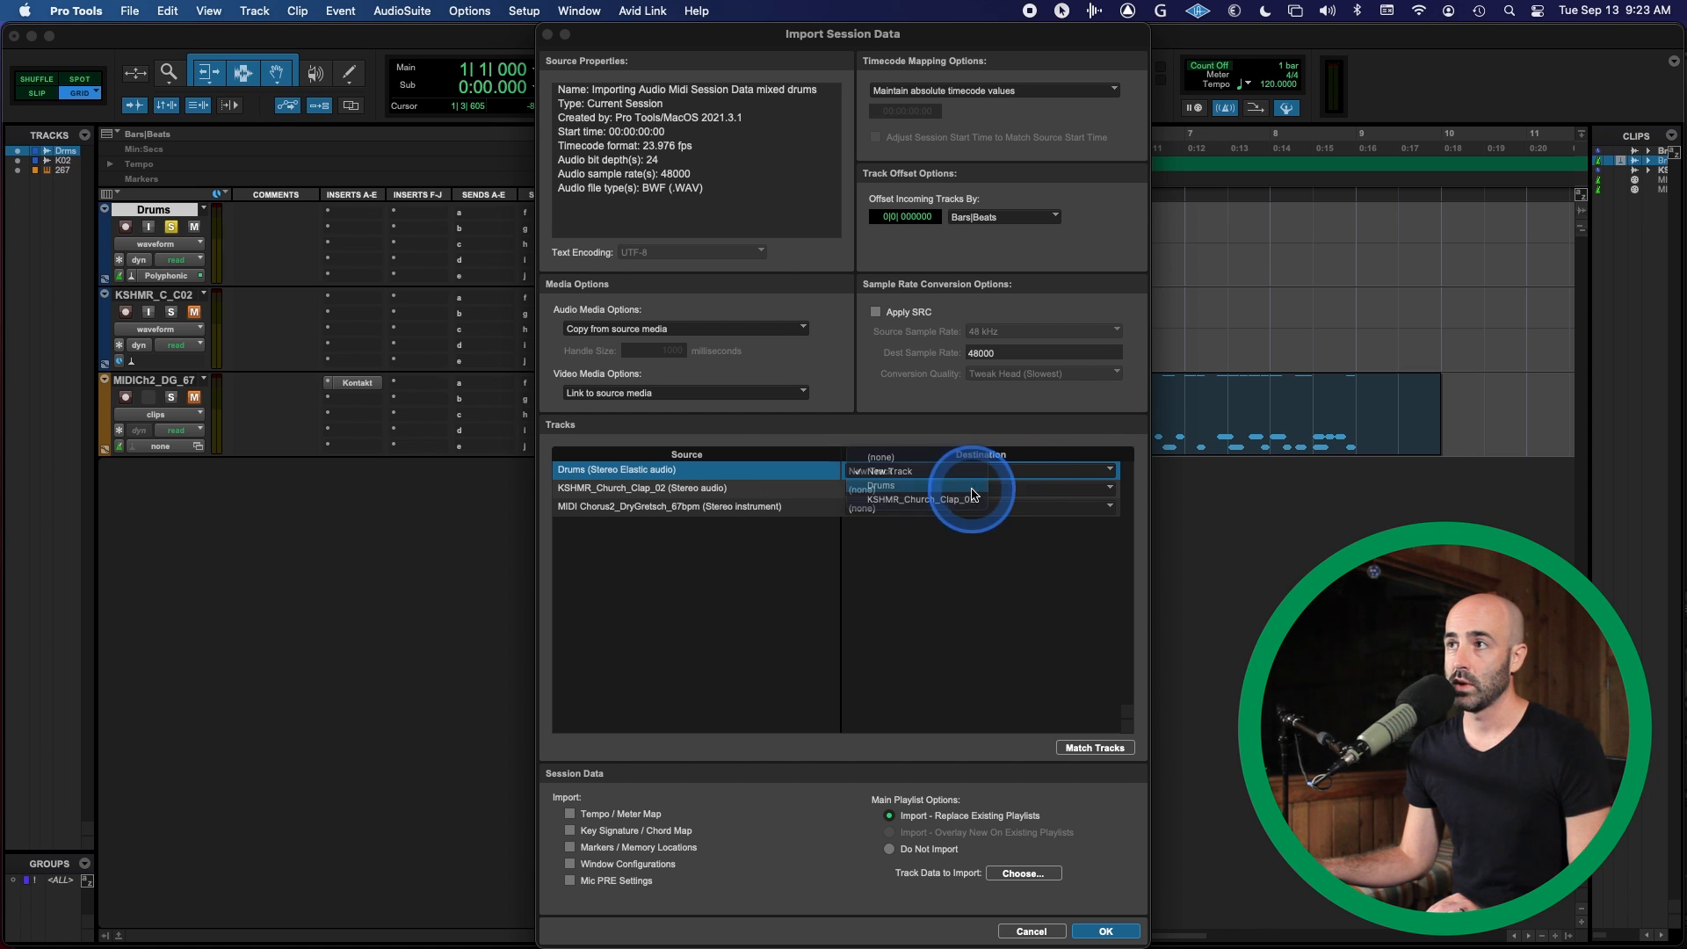
left_click(971, 489)
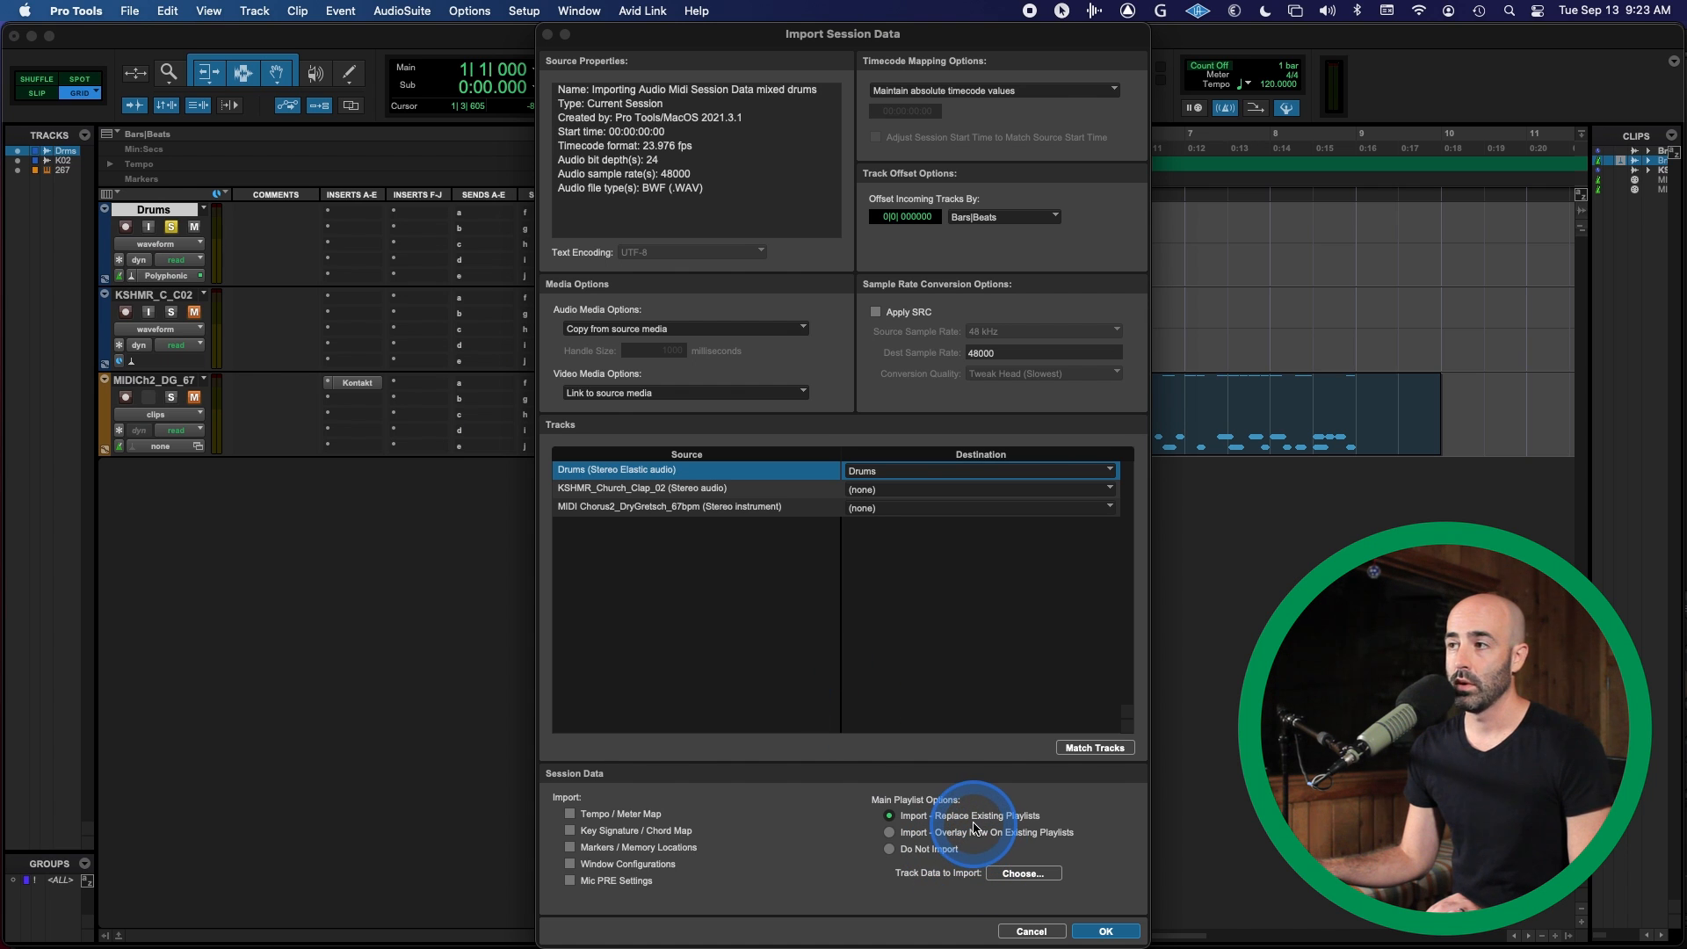
Import the Drums track data without its main playlist, keeping main output assignments, plug-in assignments and plug-in settings and automation selected.
left_click(889, 850)
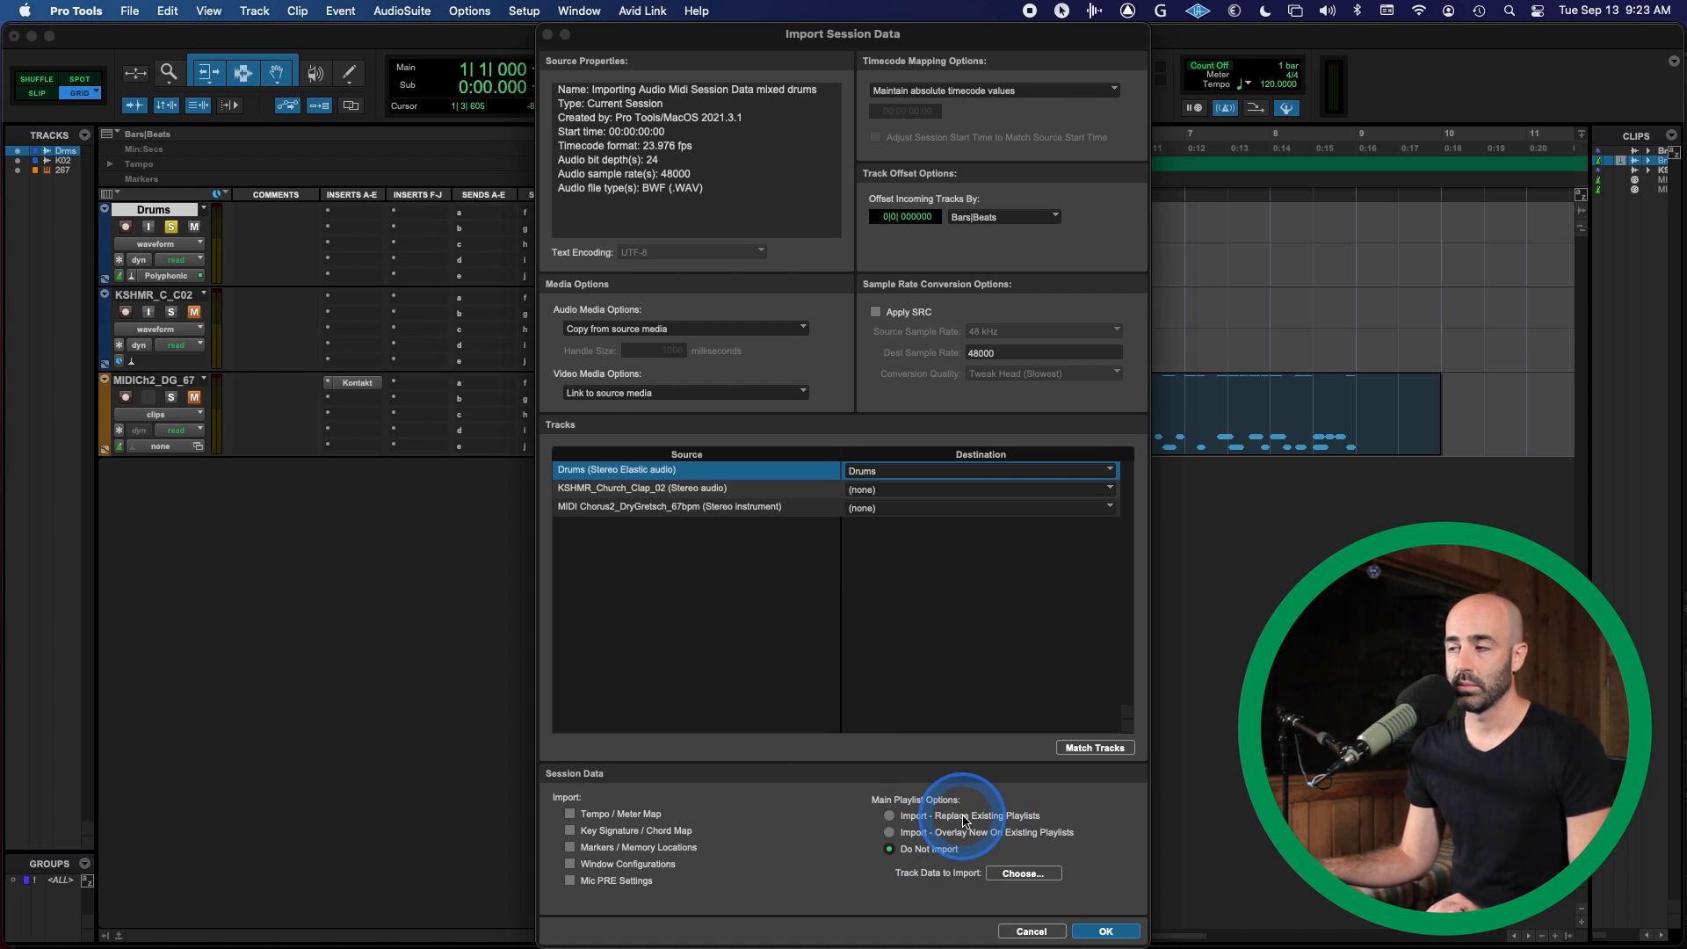
left_click(1030, 874)
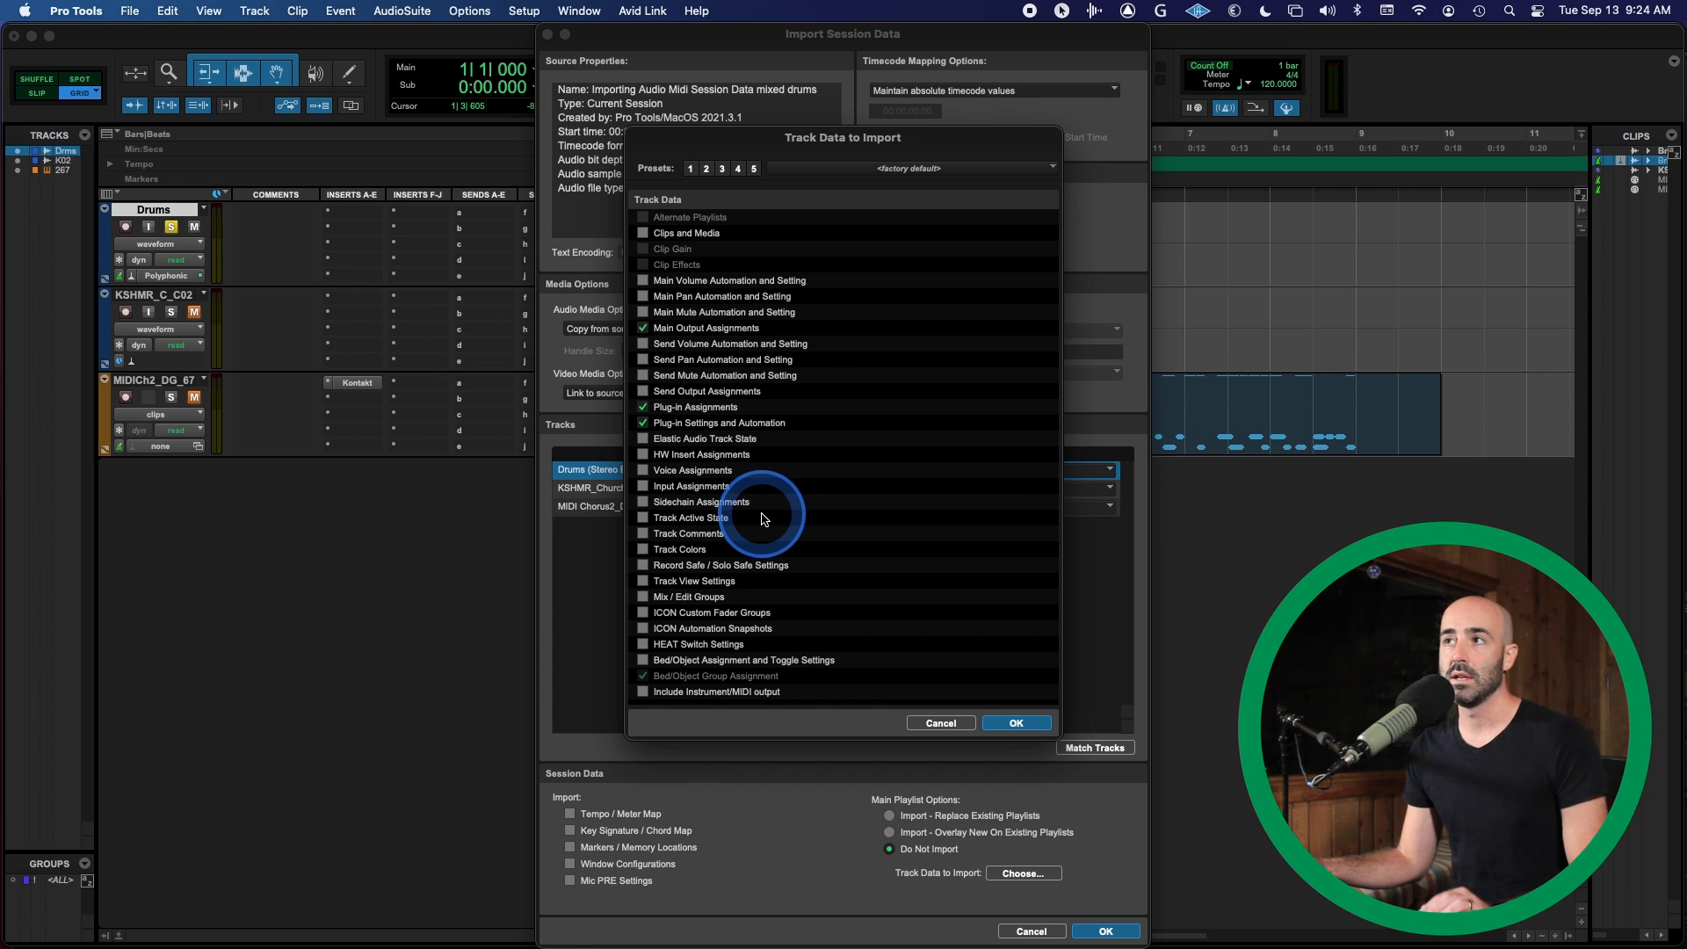
left_click(1002, 724)
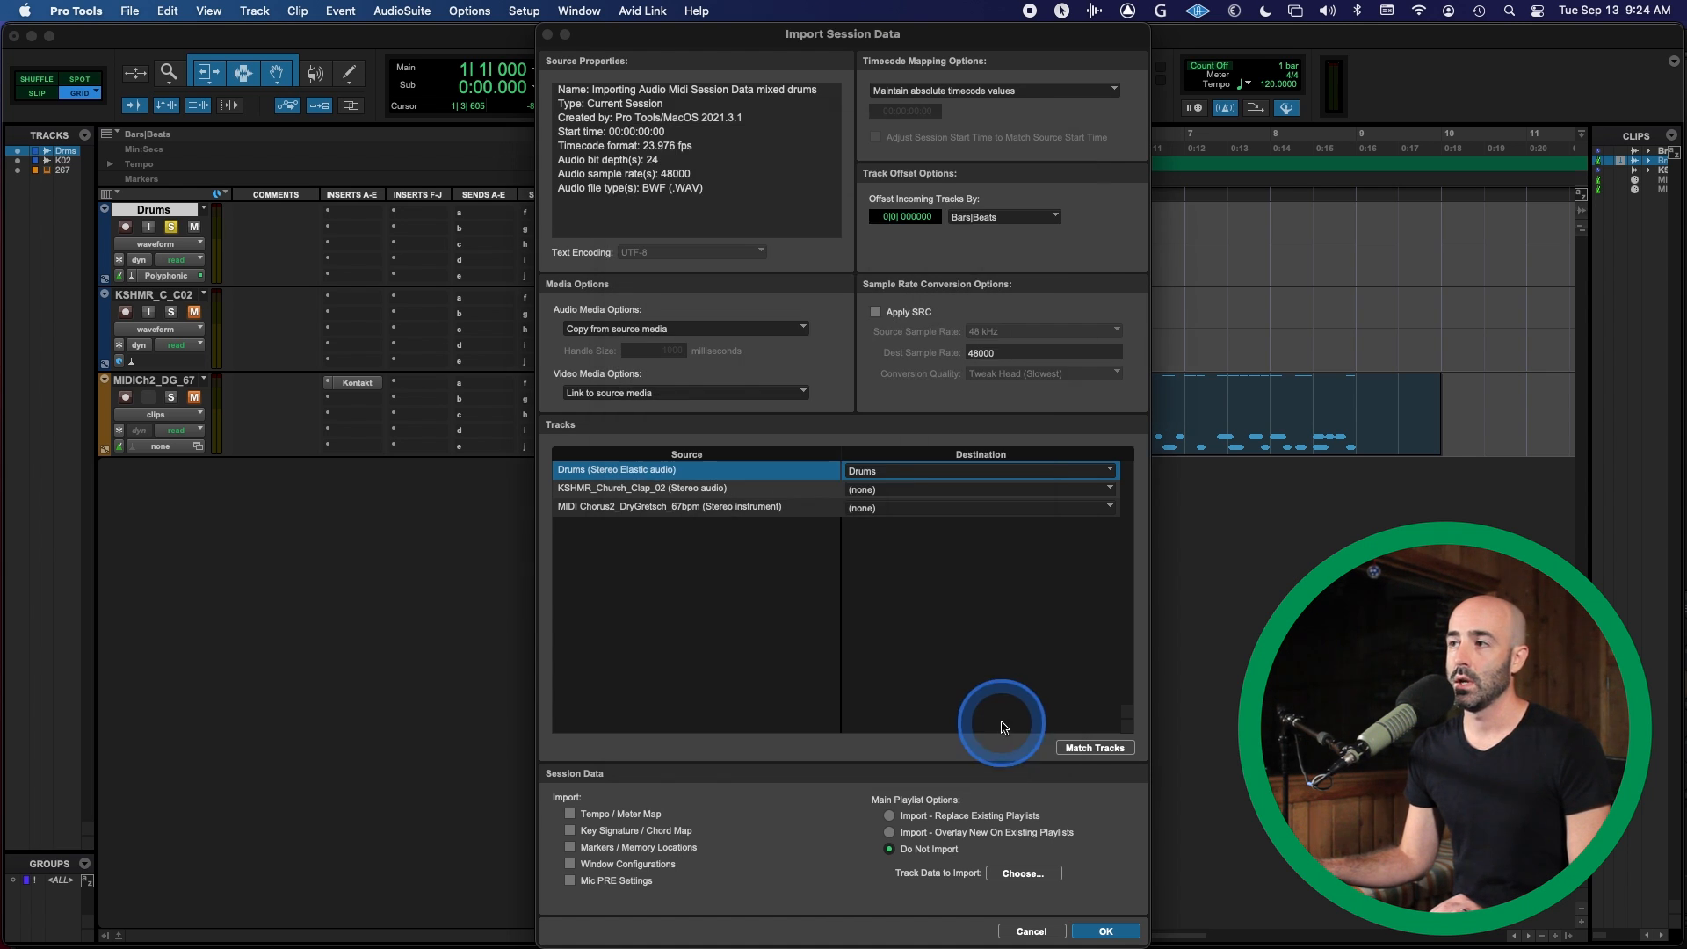
left_click(1105, 931)
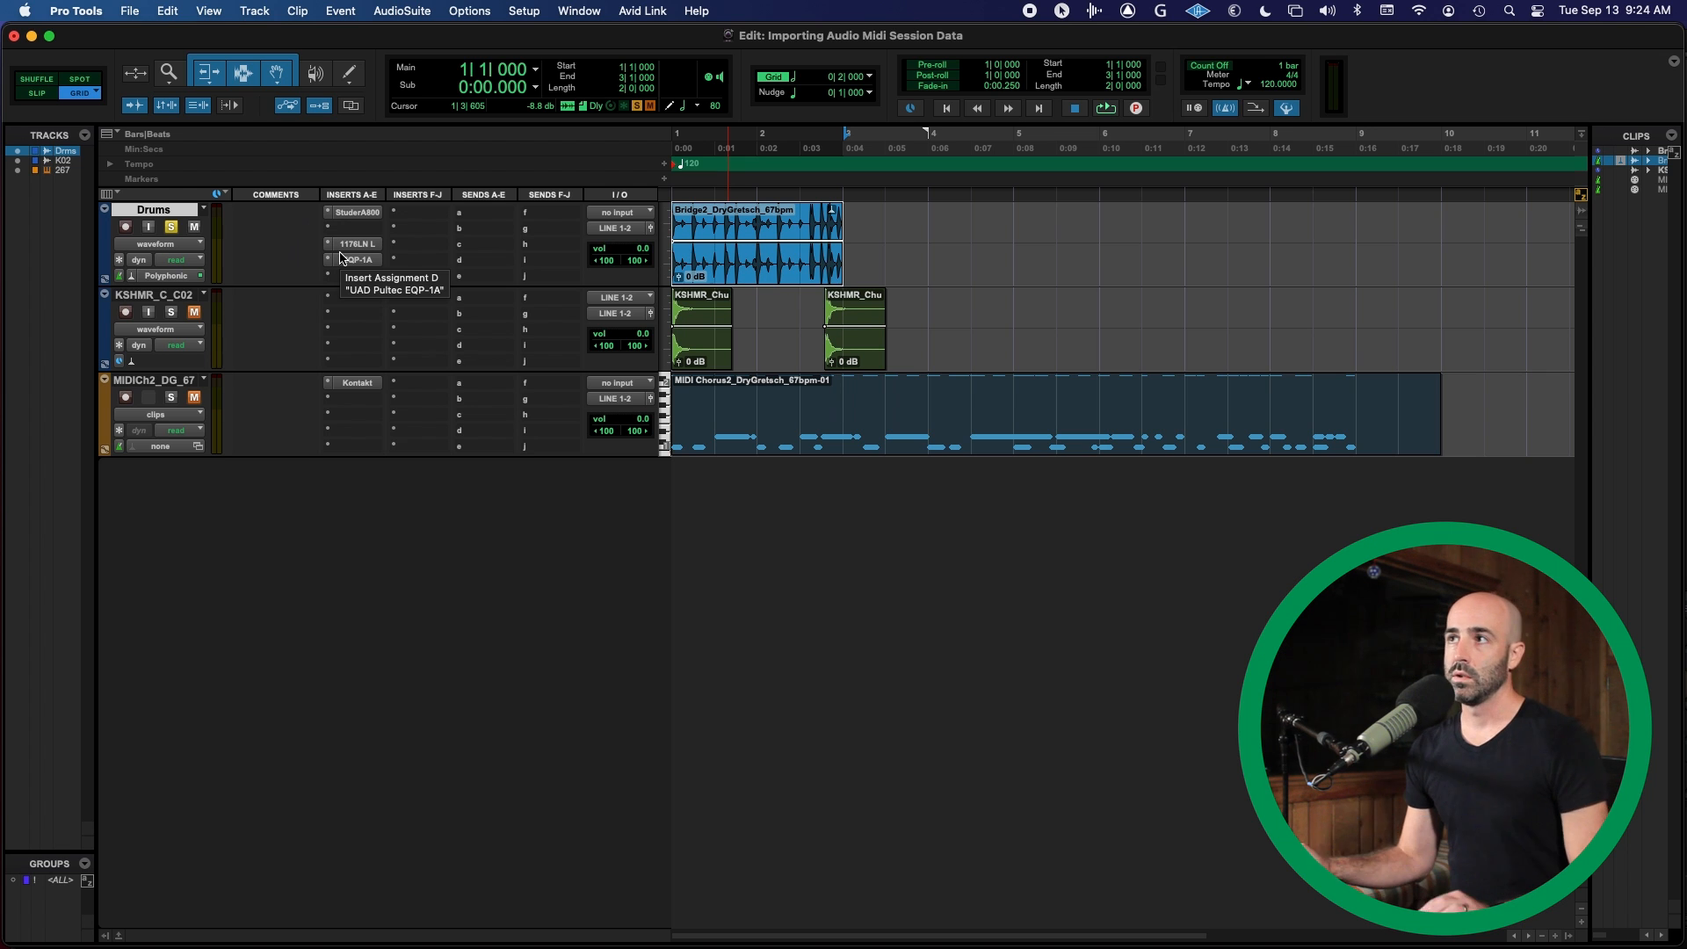
Play the soloed Drums loop with its imported inserts active and bypassed to compare the sound, leaving the inserts active.
key("space")
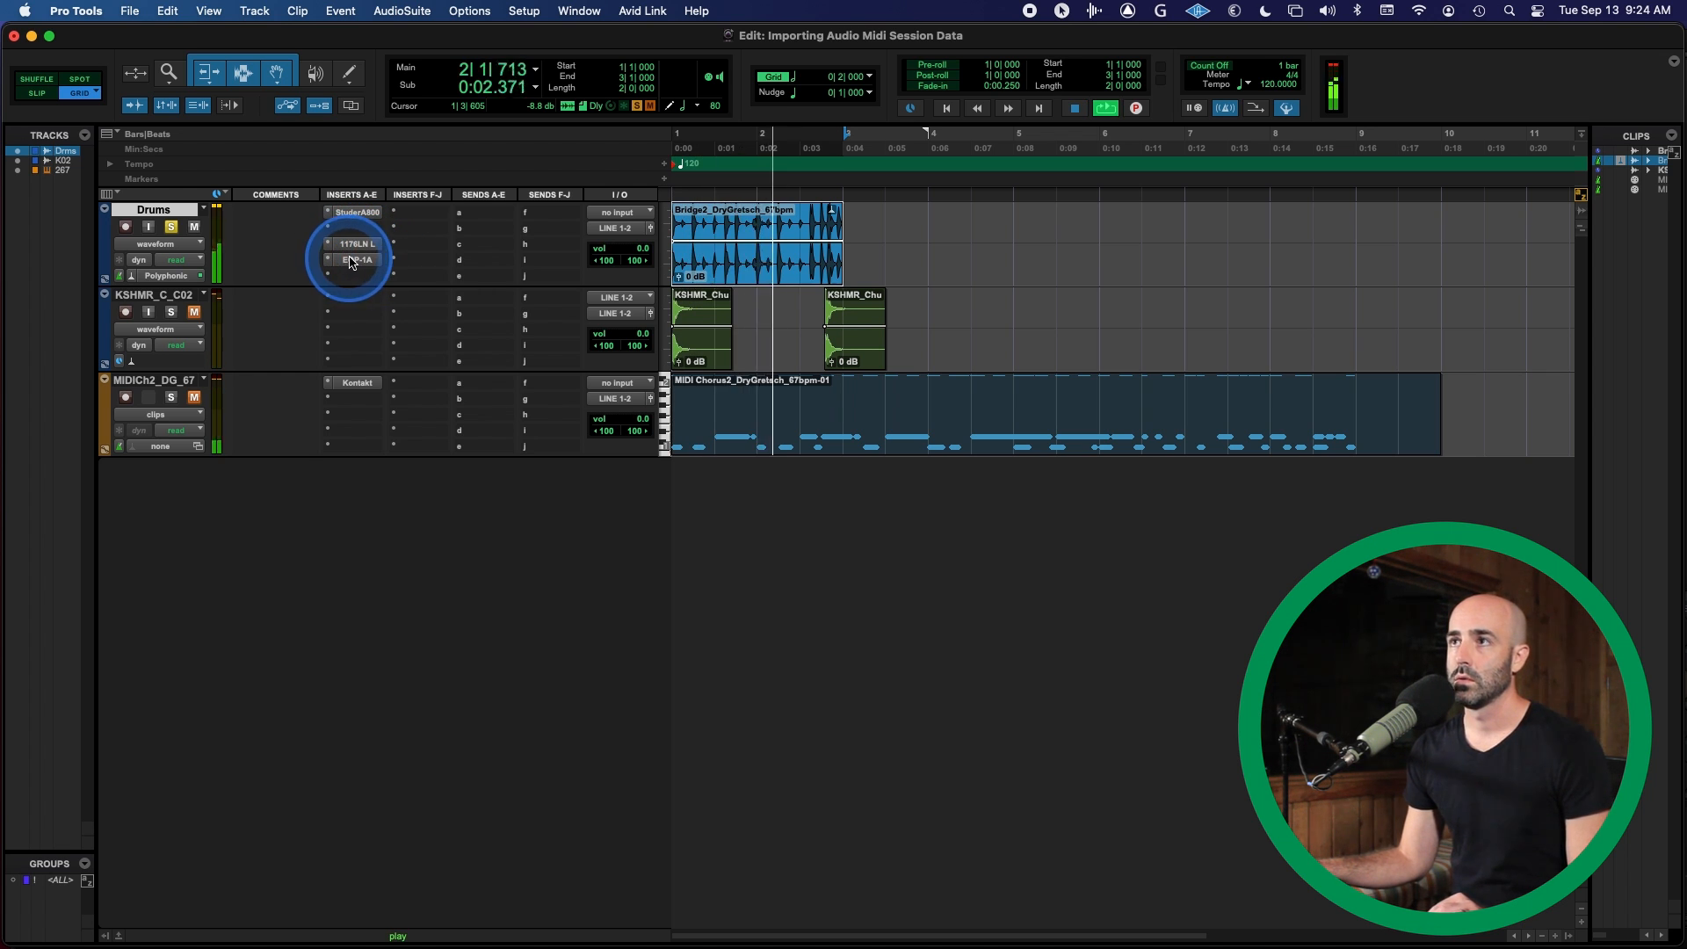
key("space")
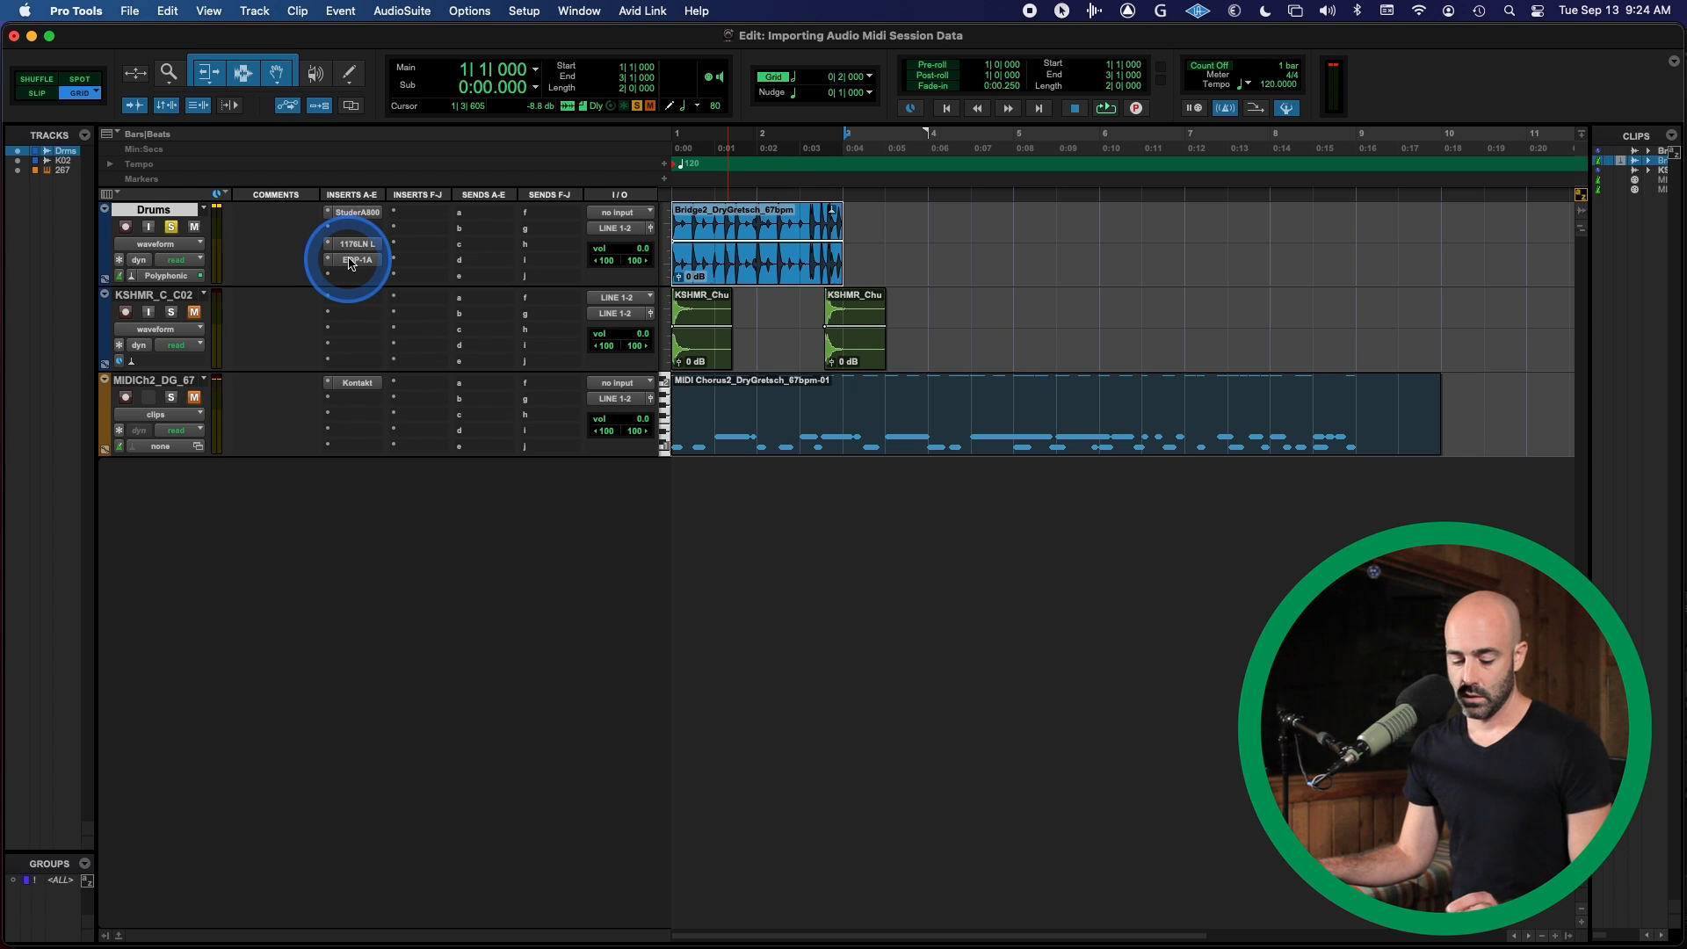
key("space")
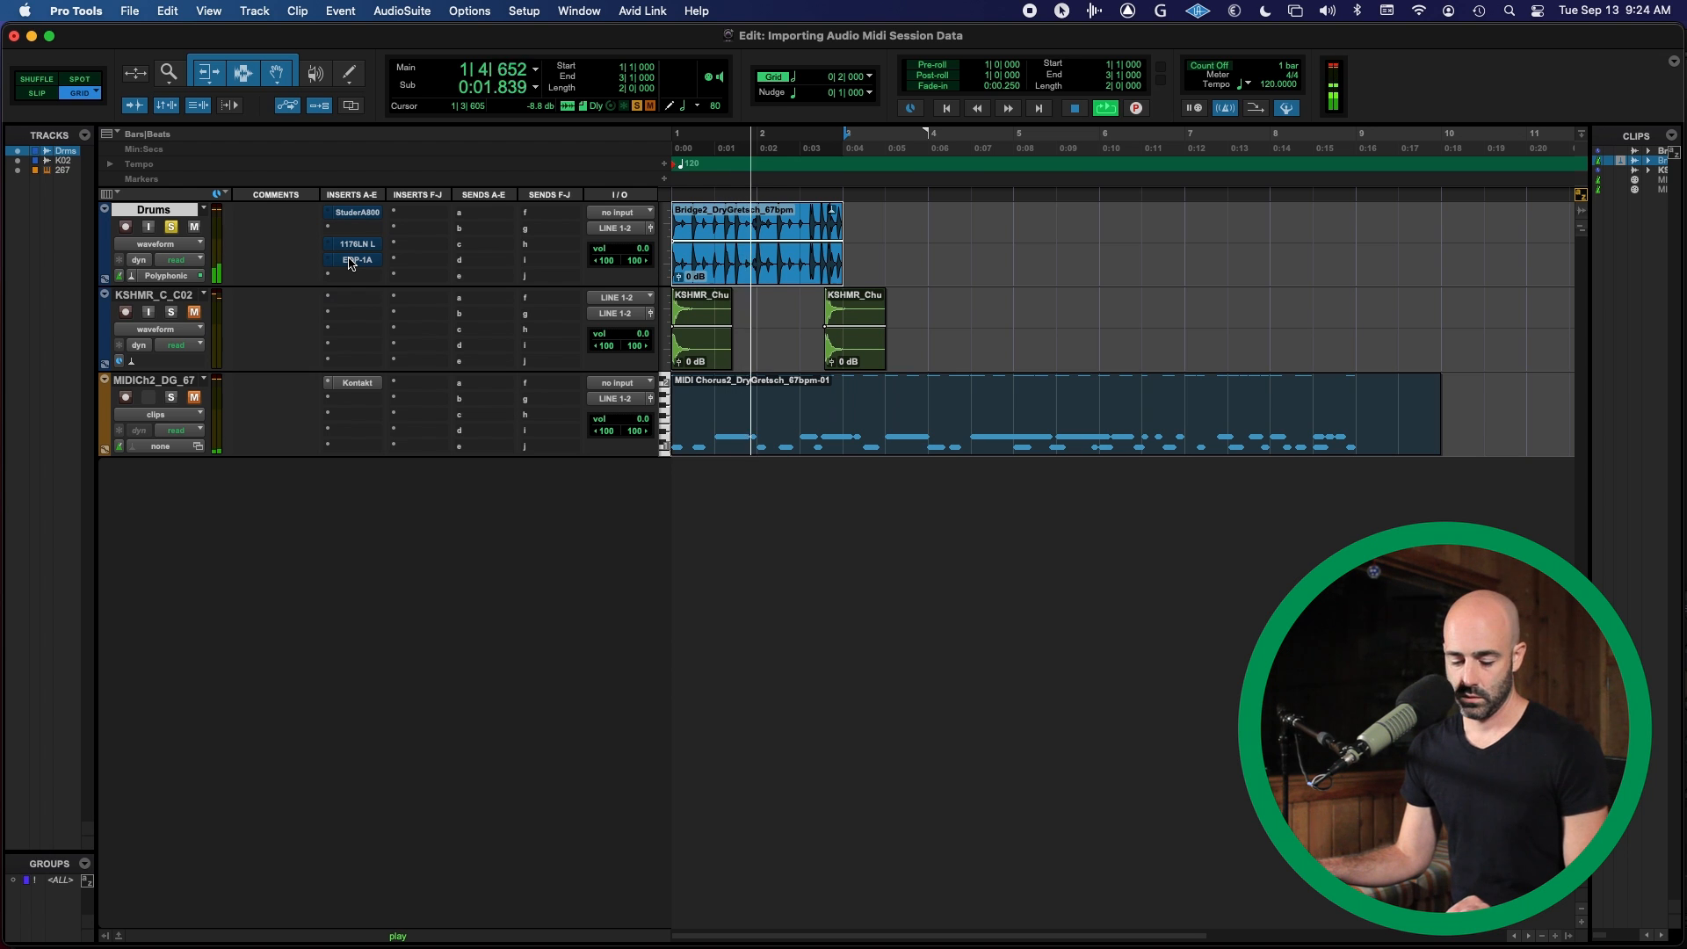
key("space")
left_click(349, 260, "super")
key("space")
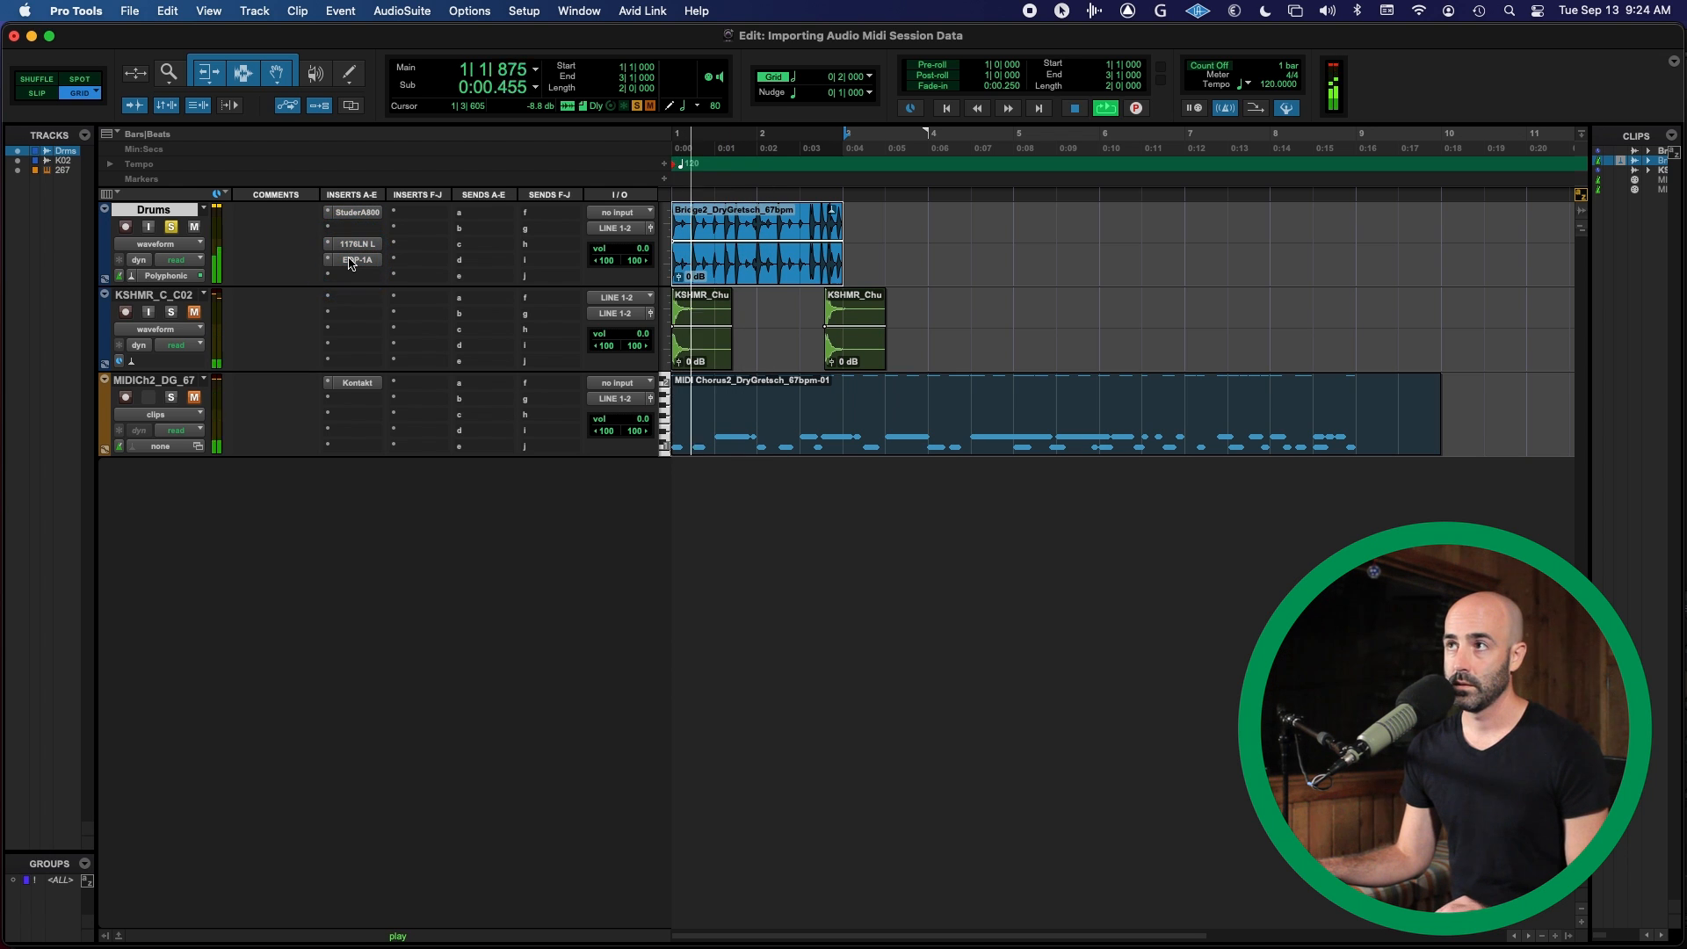